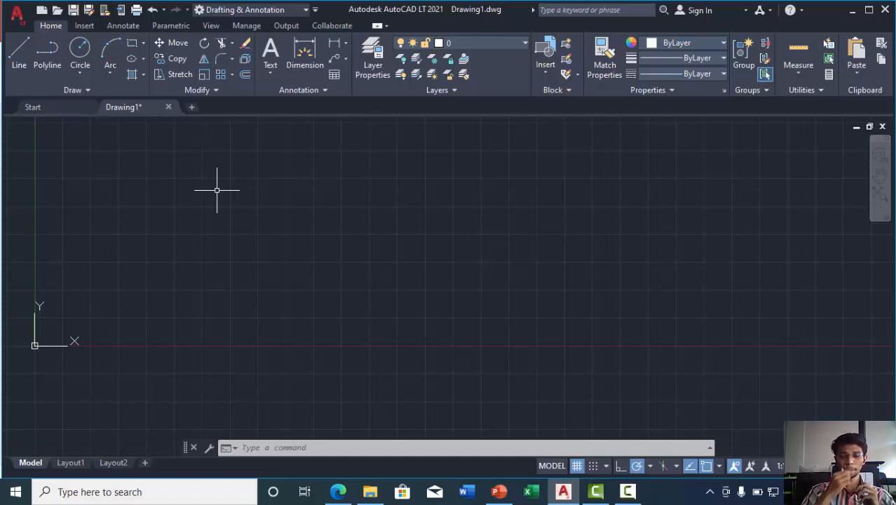
Draw a horizontal rectangle about 677 units wide, above the X axis and to the right of the origin
click(132, 43)
click(212, 207)
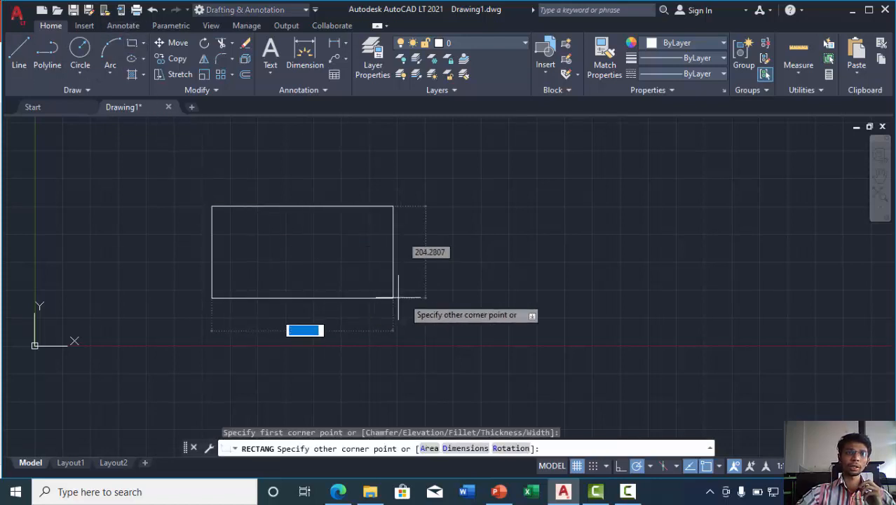
click(514, 320)
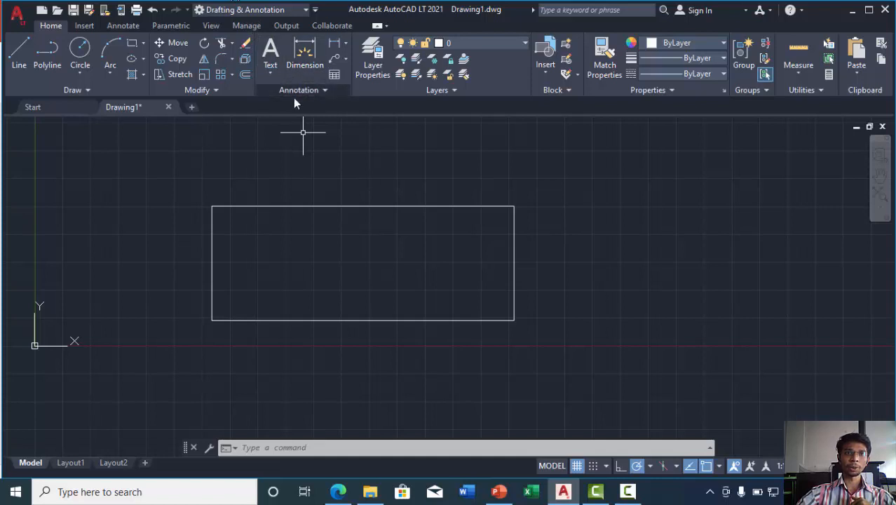
Add a linear dimension between the rectangle's two lower corners, placing the dimension line just below the bottom edge
click(343, 44)
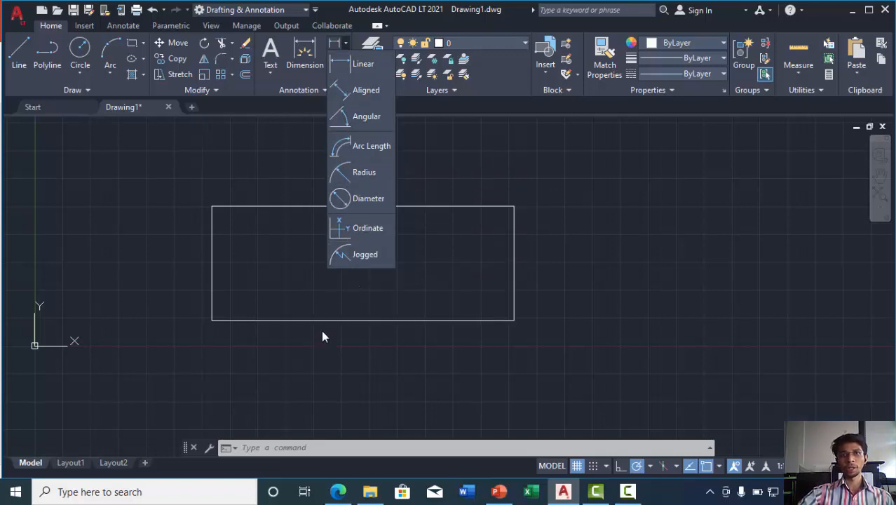
click(358, 64)
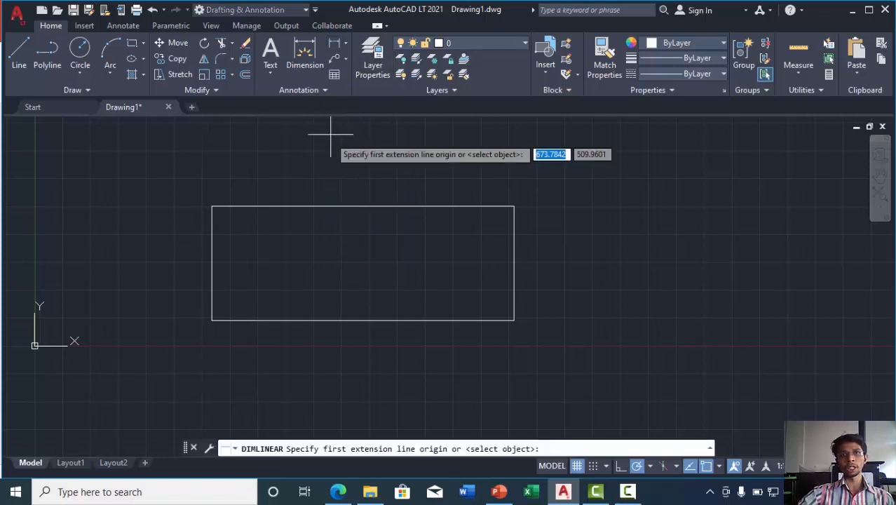
click(212, 320)
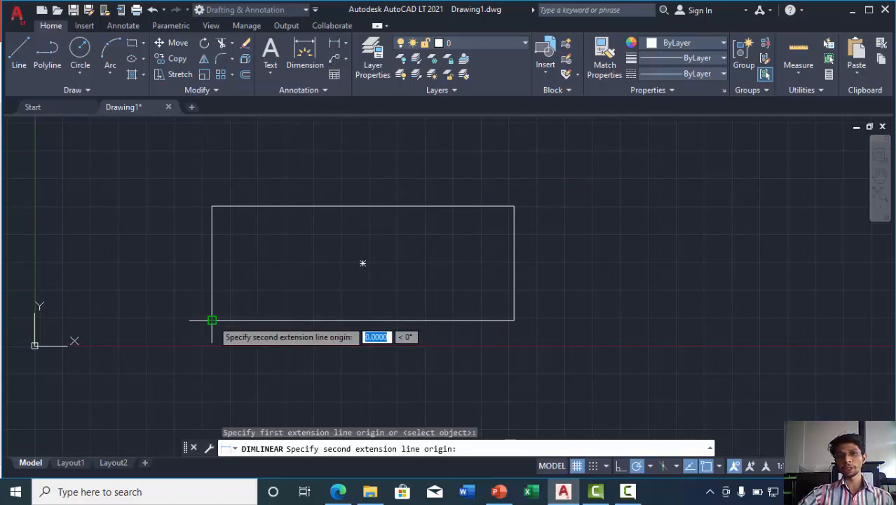
click(514, 321)
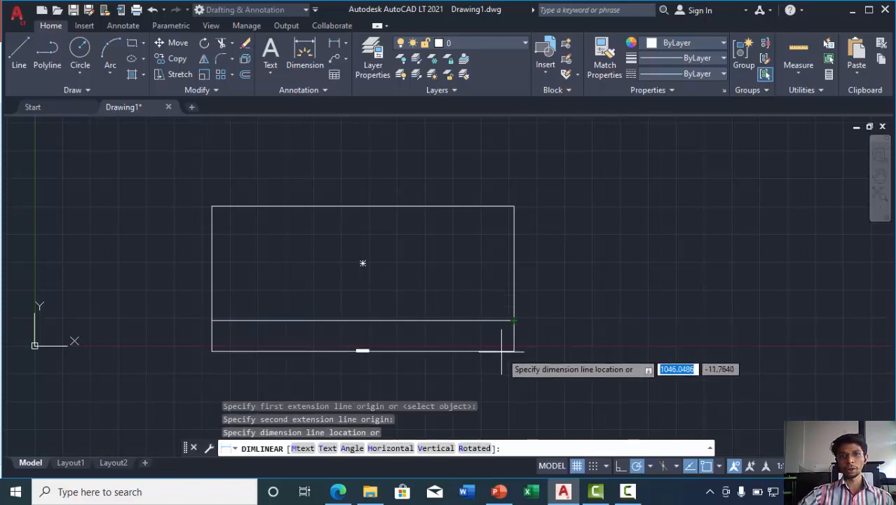
click(501, 345)
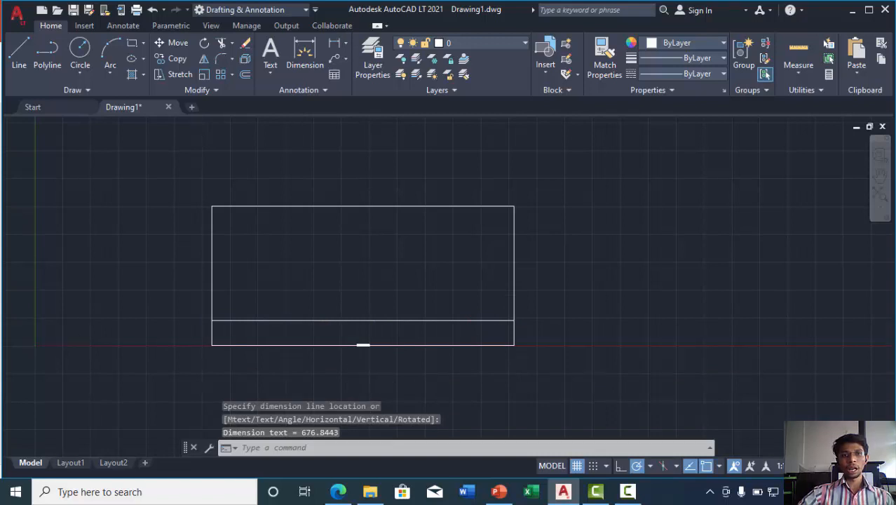
Inspect the linear dimension below the rectangle up close and erase it
scroll(371, 354, up, 4)
scroll(362, 347, down, 4)
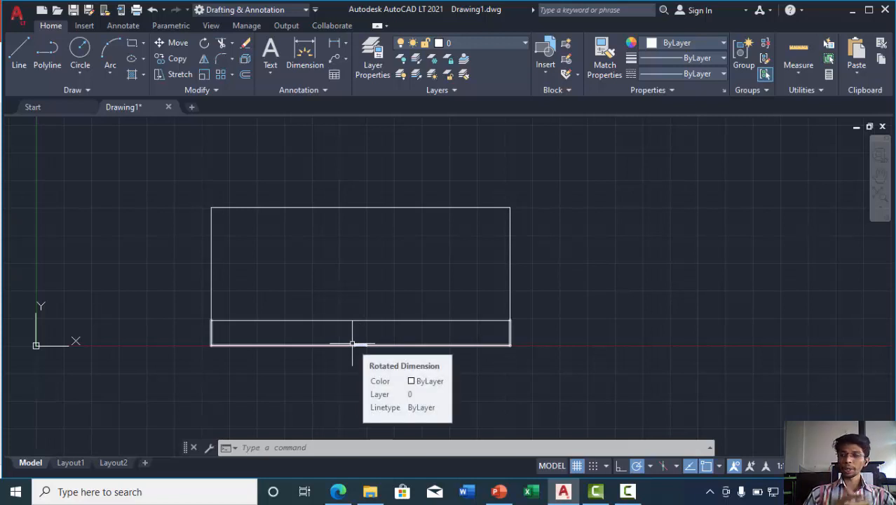
click(352, 344)
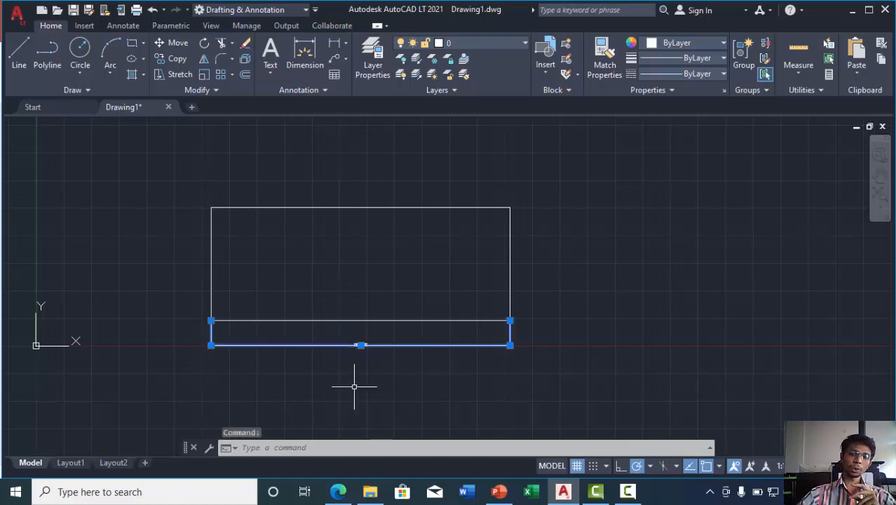
key(Delete)
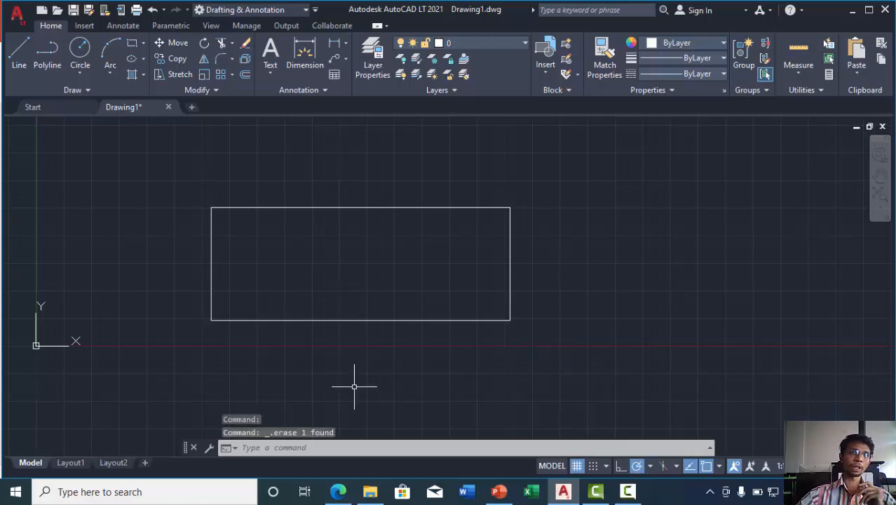
Look over the font, size and effects settings of the Standard text style and close them without changes
click(325, 89)
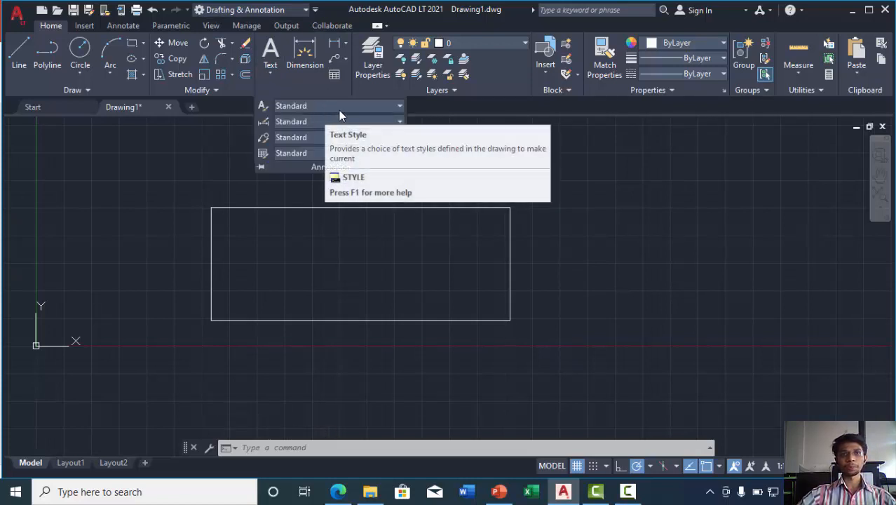
click(353, 108)
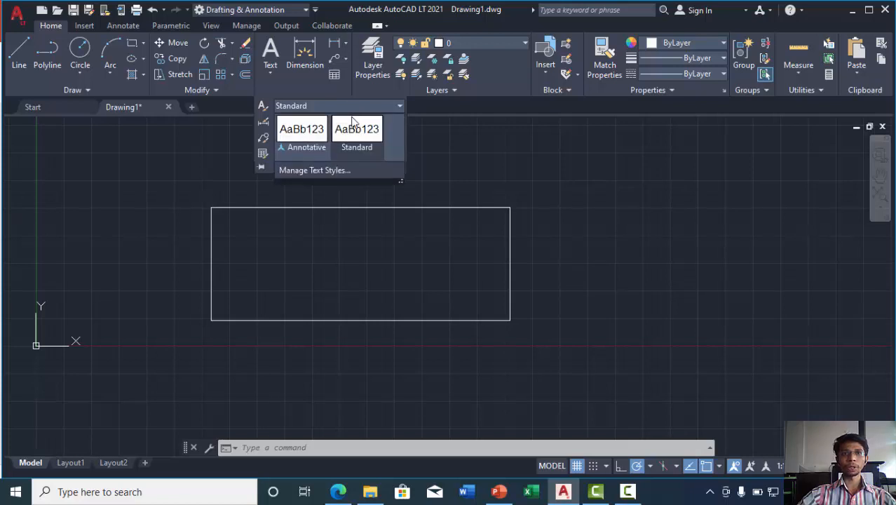
click(373, 172)
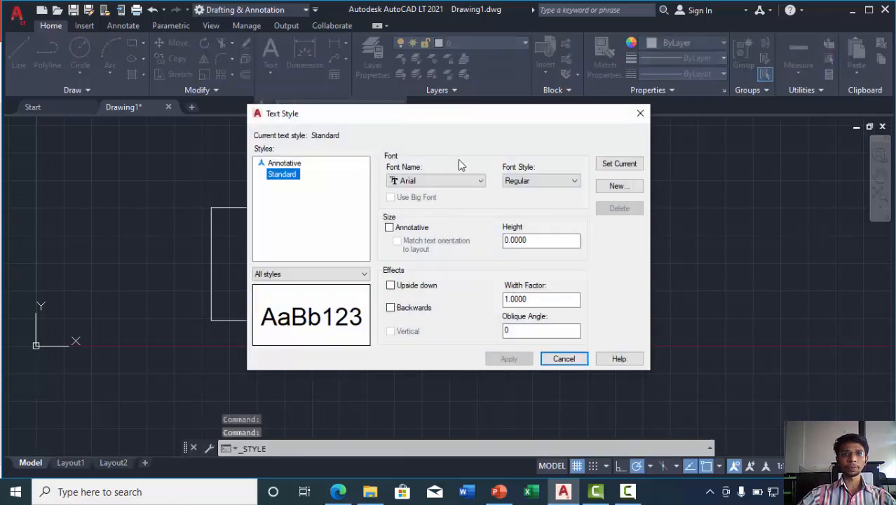
click(640, 113)
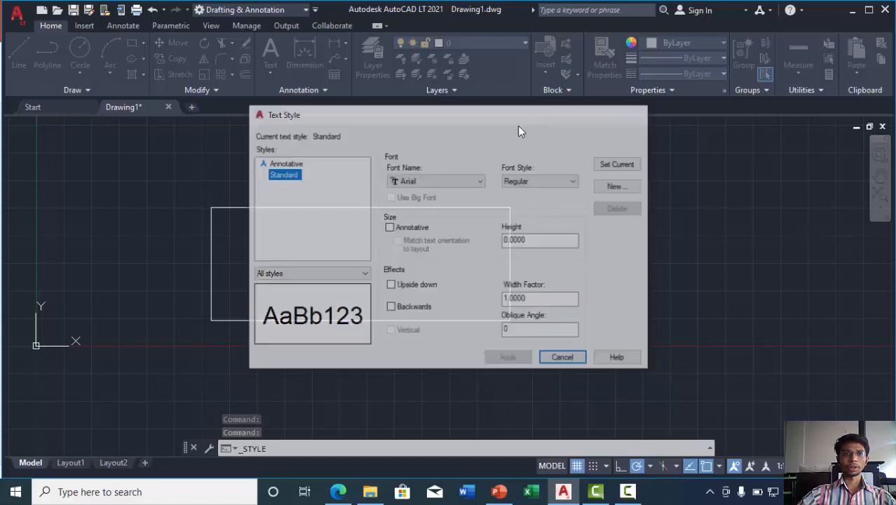
Set the Standard dimension style as current in the Dimension Style Manager and open it for modification
click(300, 91)
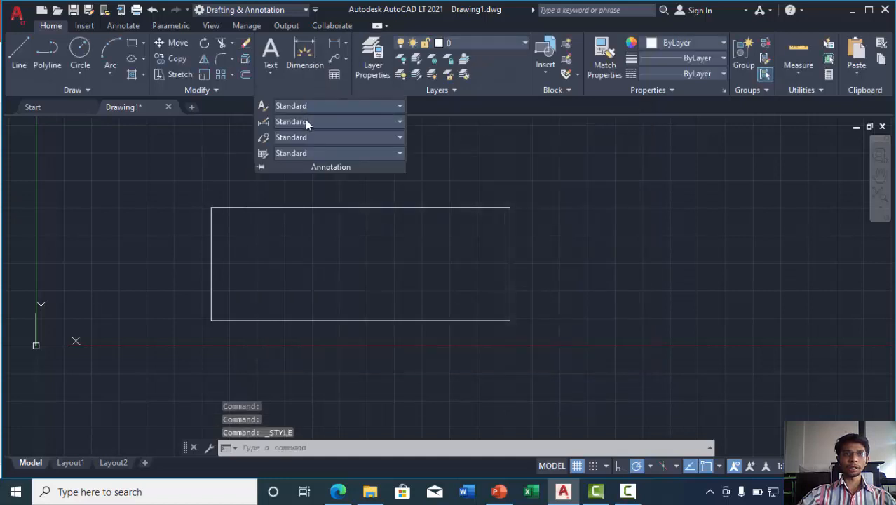
click(315, 121)
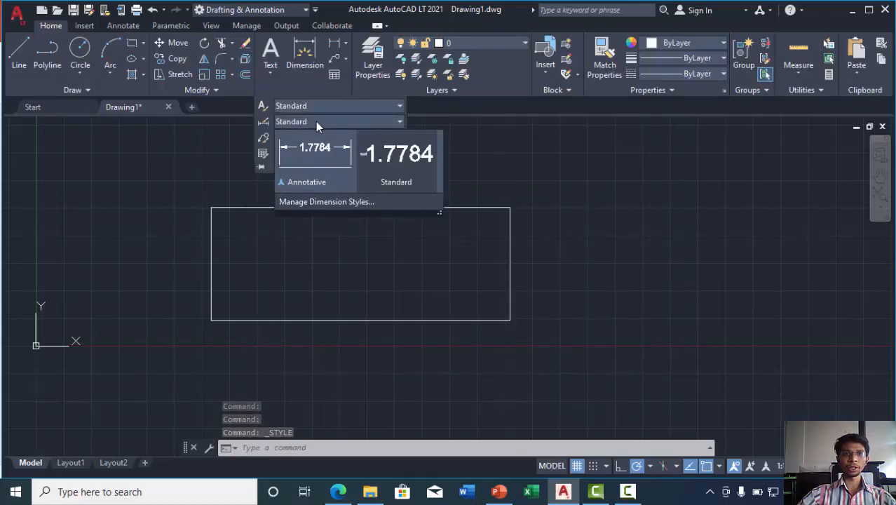
click(330, 202)
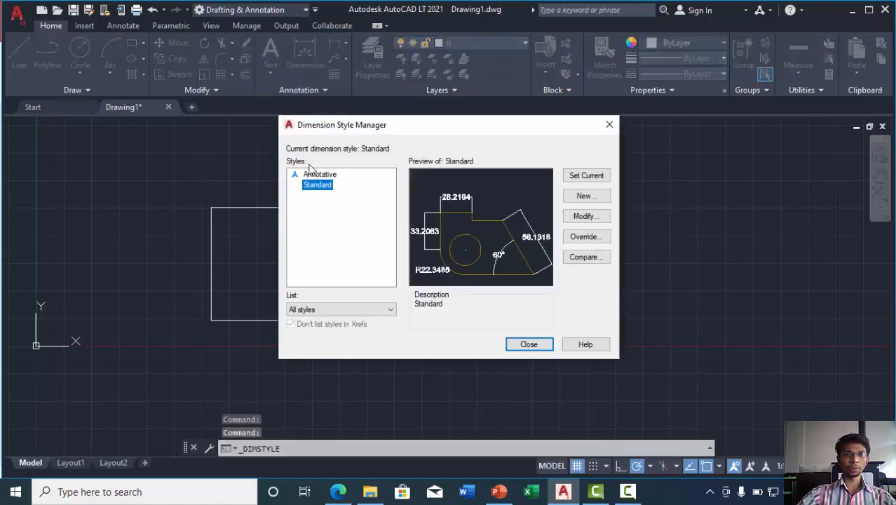
click(594, 179)
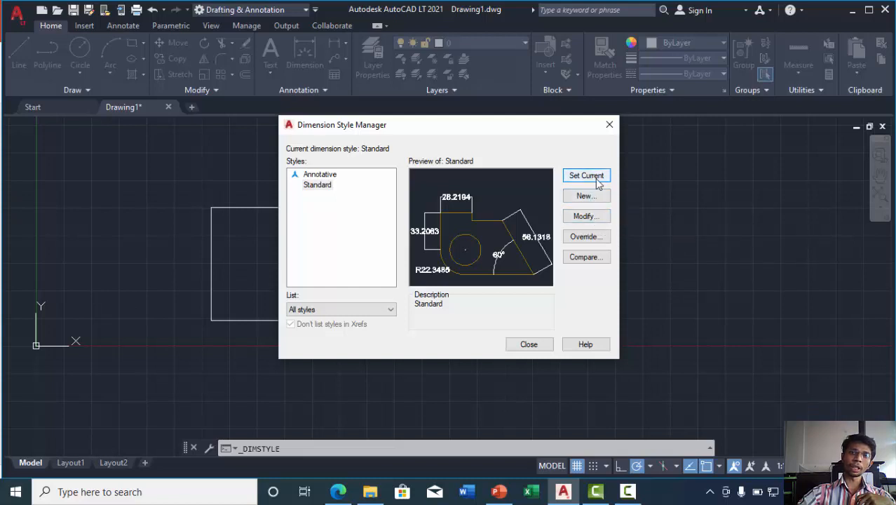
click(591, 223)
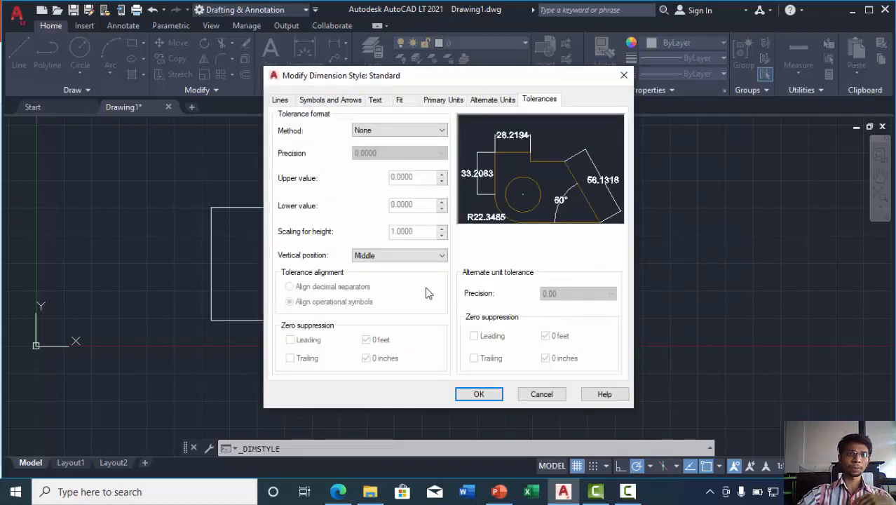
Review the color, linetype and lineweight options for the Standard style's dimension lines
click(280, 100)
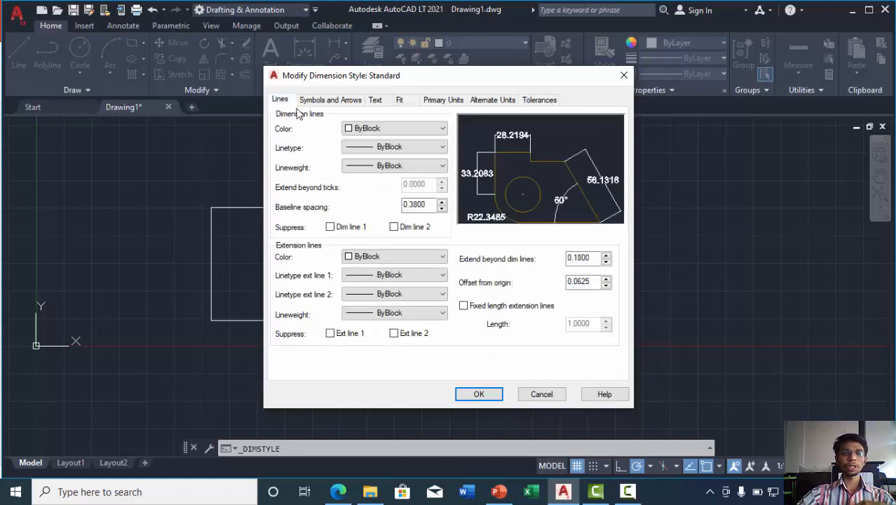
click(397, 132)
click(400, 151)
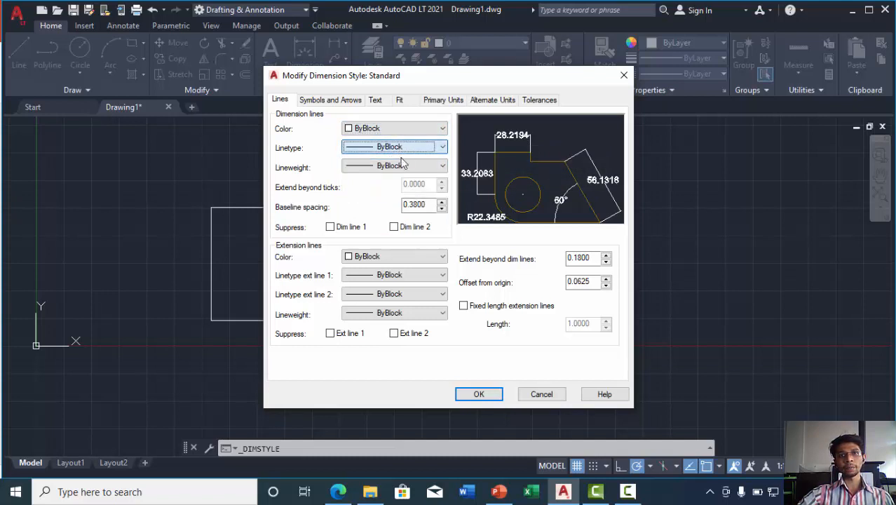
click(403, 167)
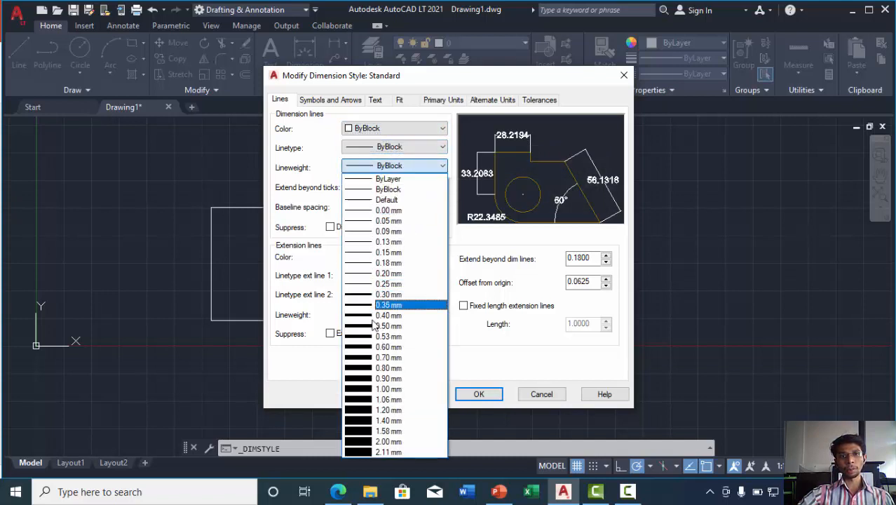
click(315, 247)
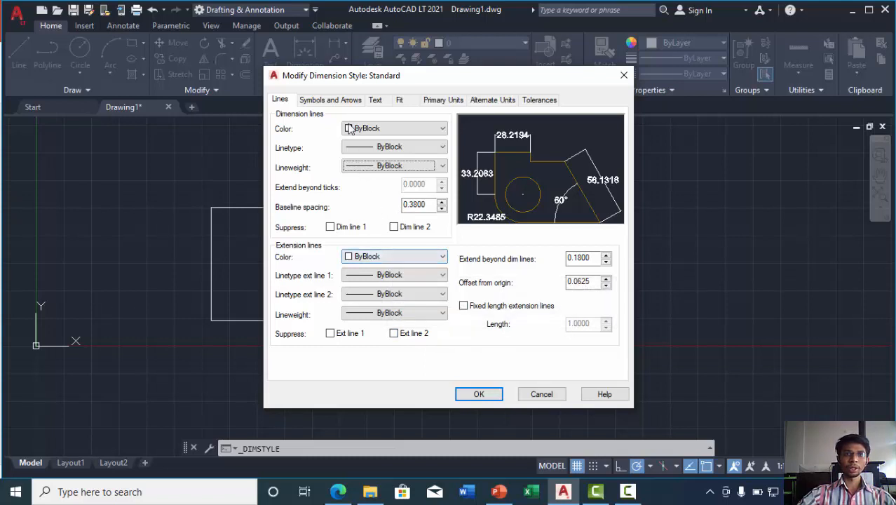
Keep the first arrowhead as Closed filled and set the Standard dimension style's arrow size to 5
click(349, 103)
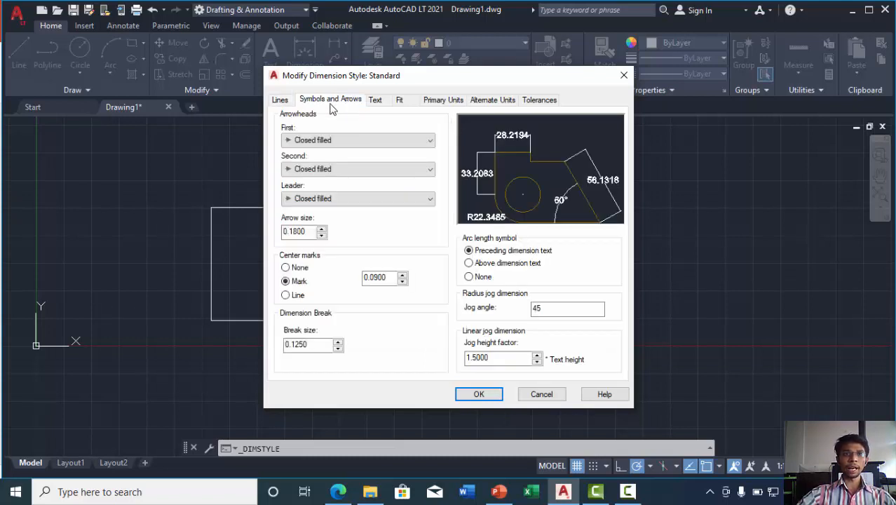
click(330, 140)
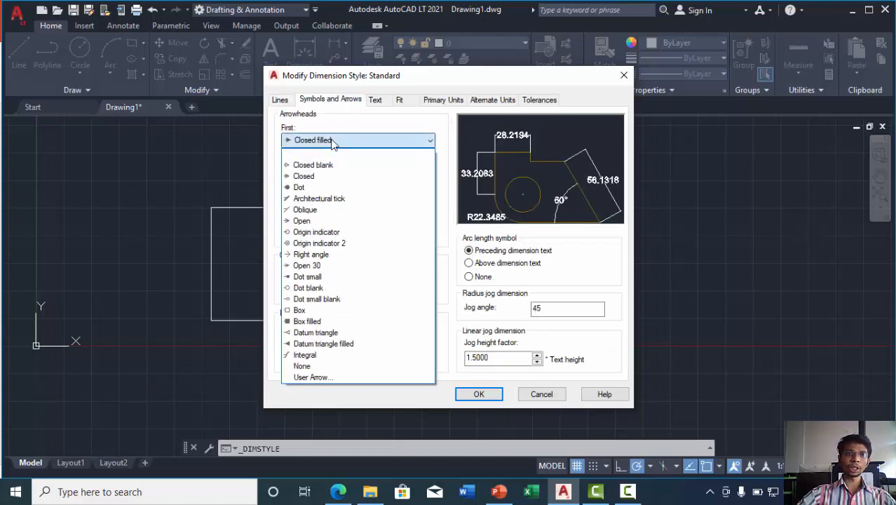
click(332, 144)
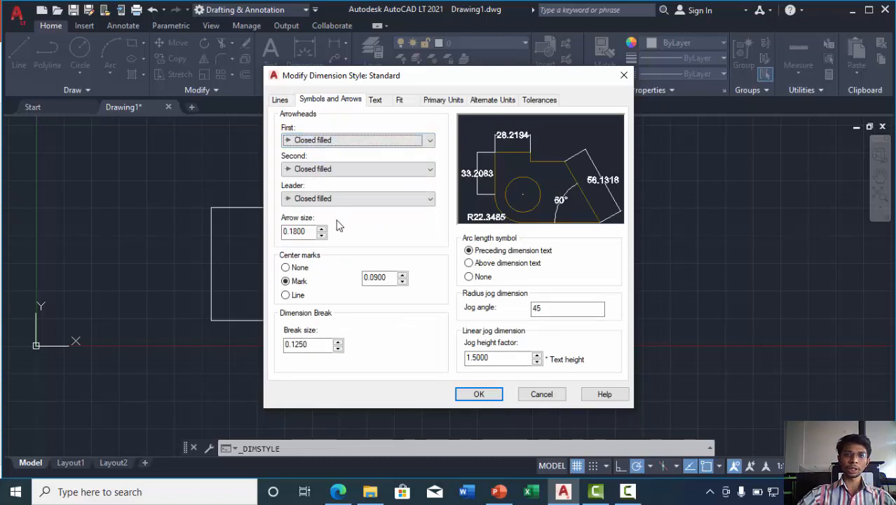
drag(312, 232, 285, 233)
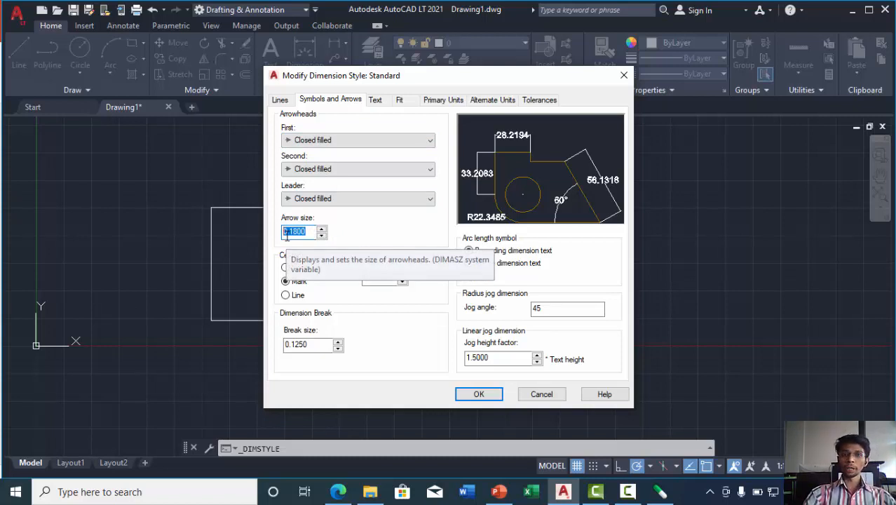
text(5)
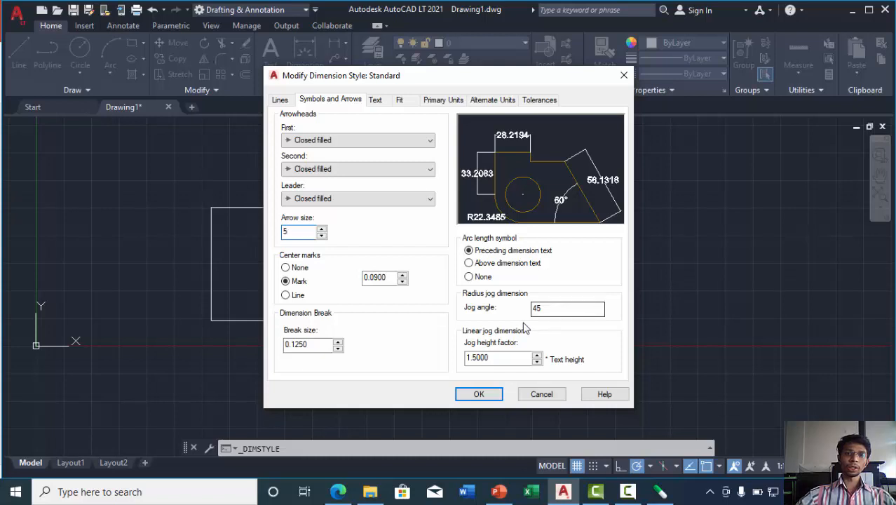
Keep the Standard text style for the dimension text and set its text height to 10
click(376, 101)
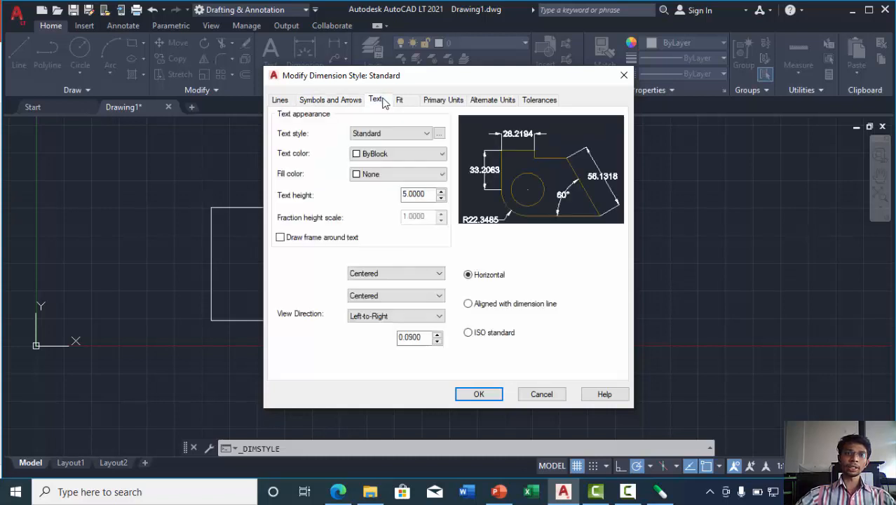
click(396, 140)
click(397, 138)
click(425, 194)
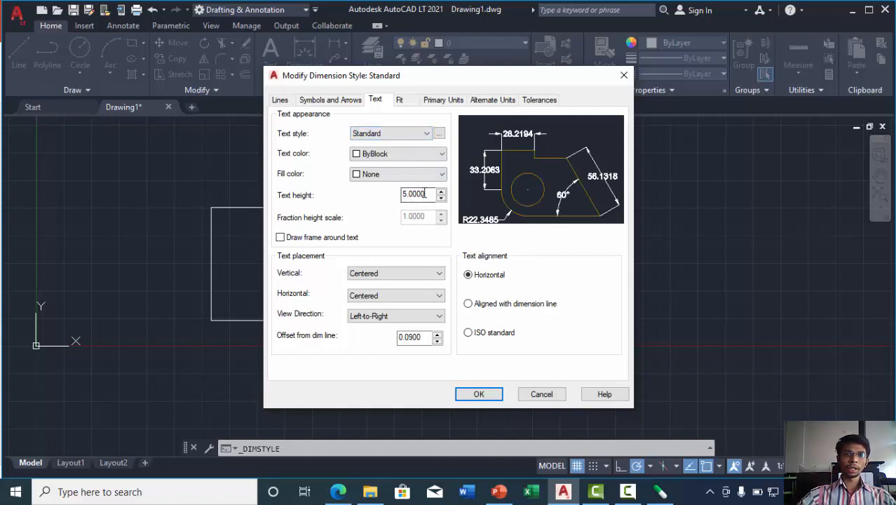
drag(426, 194, 400, 195)
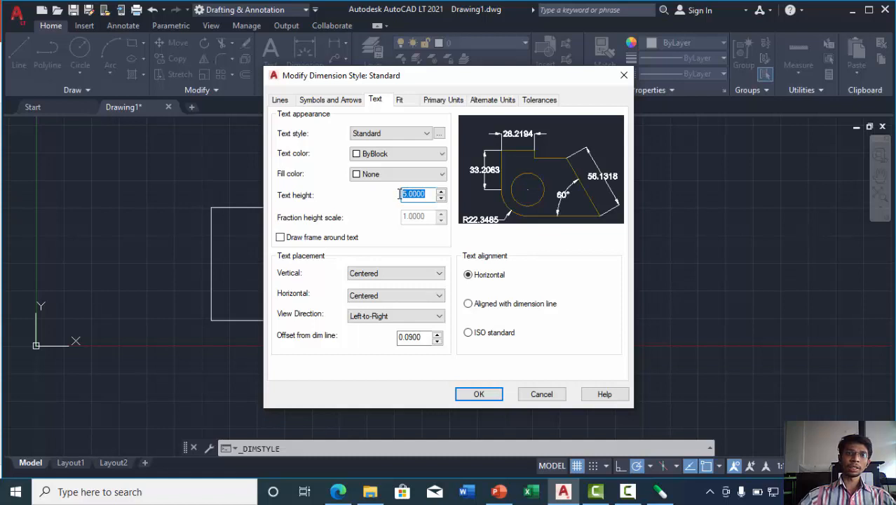
text(10)
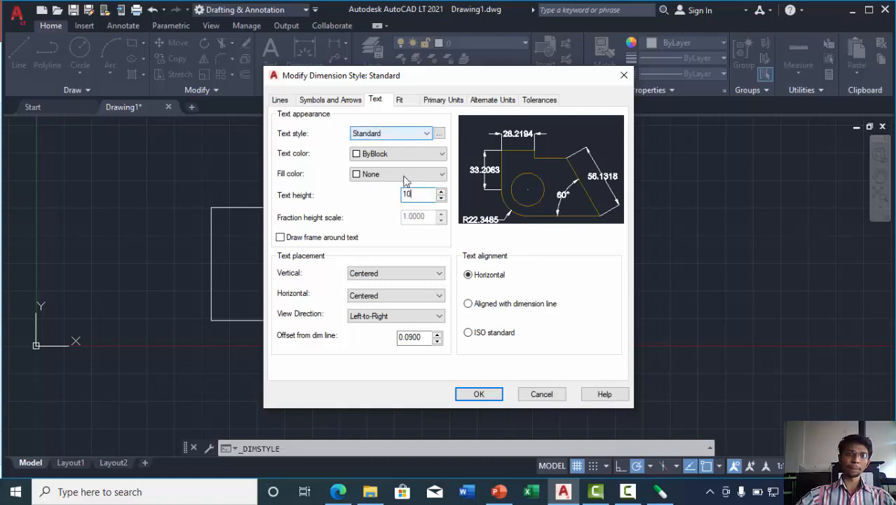
Set the linear dimension precision to 0.00 in the Standard style's primary units
click(399, 101)
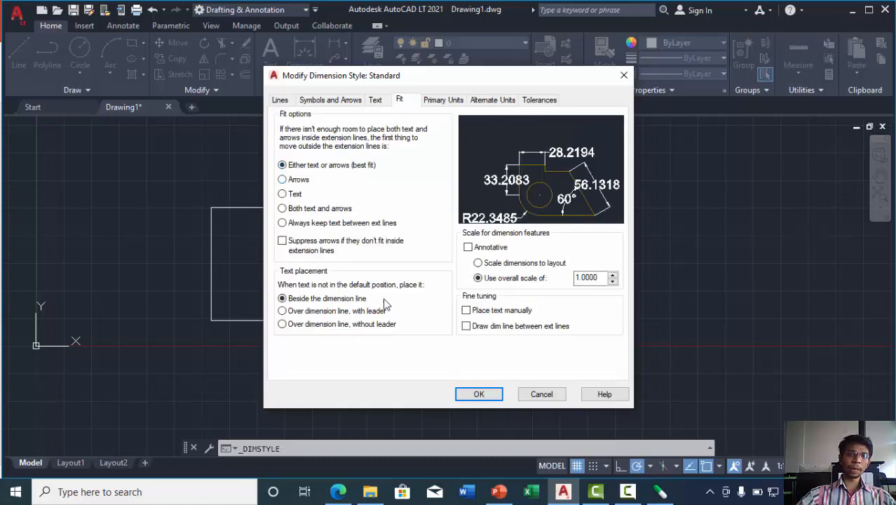
click(440, 100)
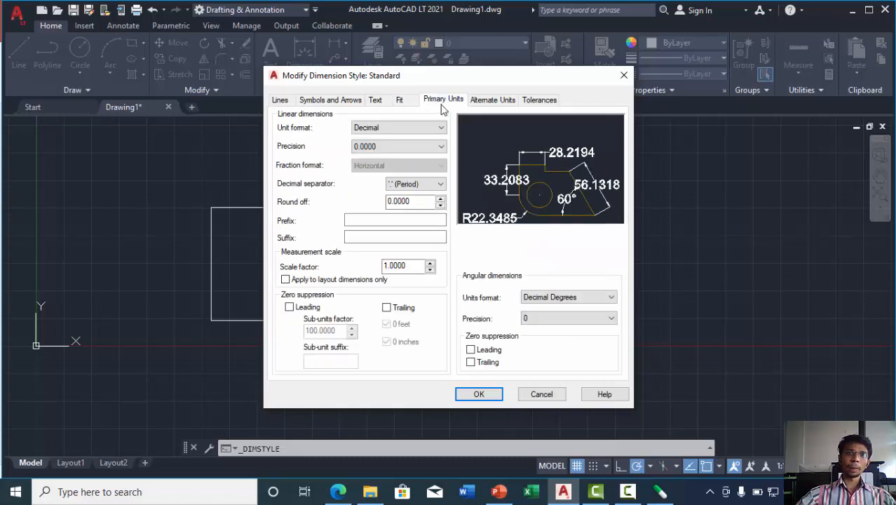
click(401, 154)
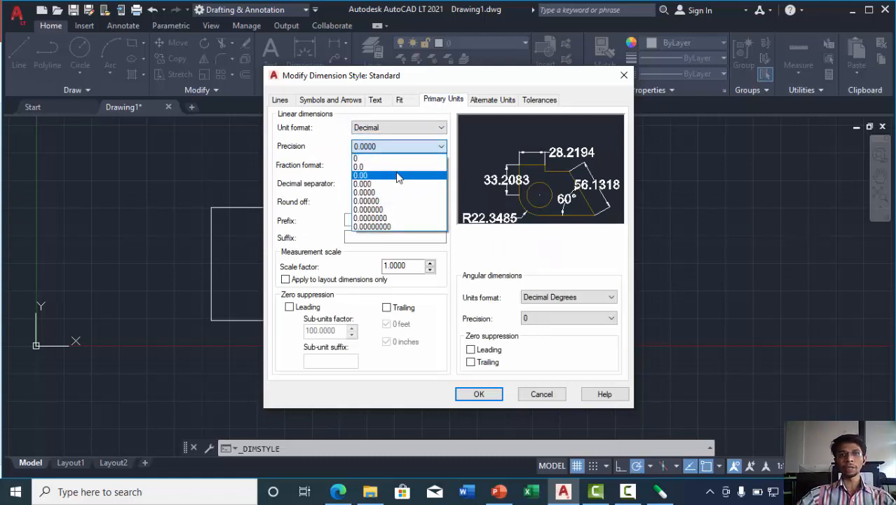
click(398, 167)
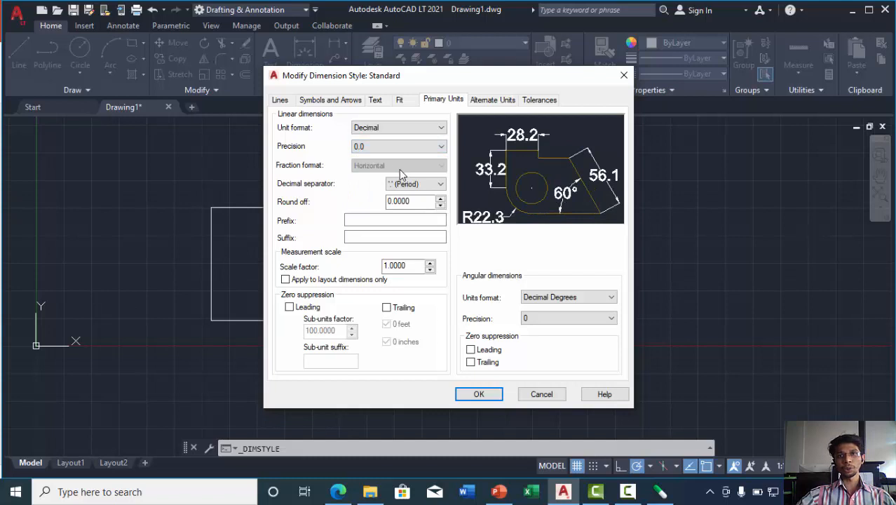
click(396, 146)
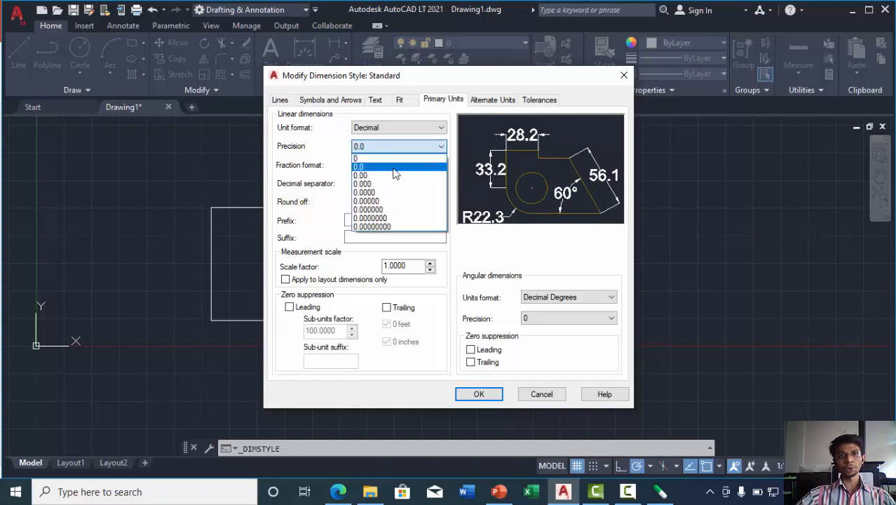
click(396, 175)
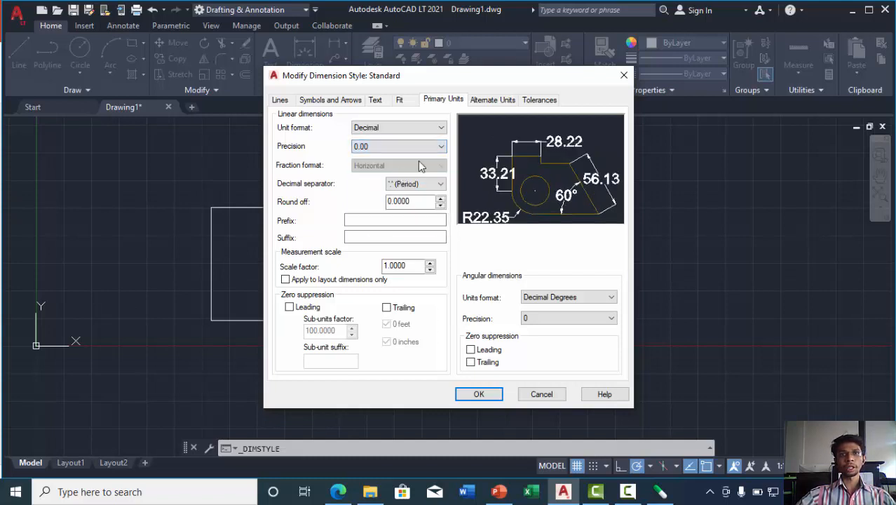
Check the alternate units and tolerance settings, then apply the Standard style changes and close the Dimension Style Manager
click(487, 105)
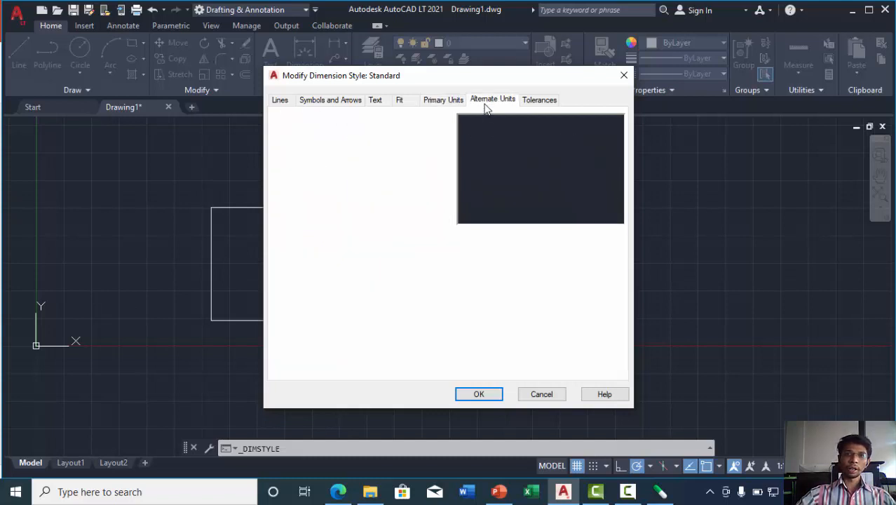
click(532, 102)
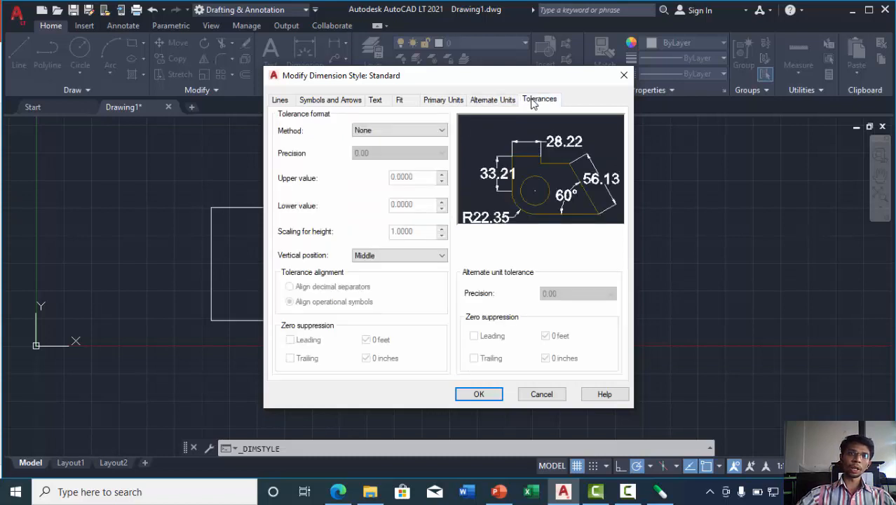
click(480, 394)
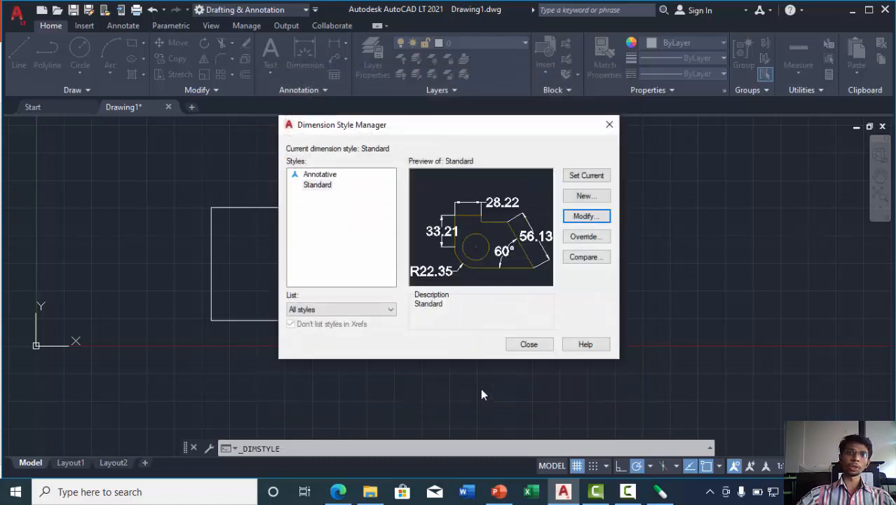
click(528, 345)
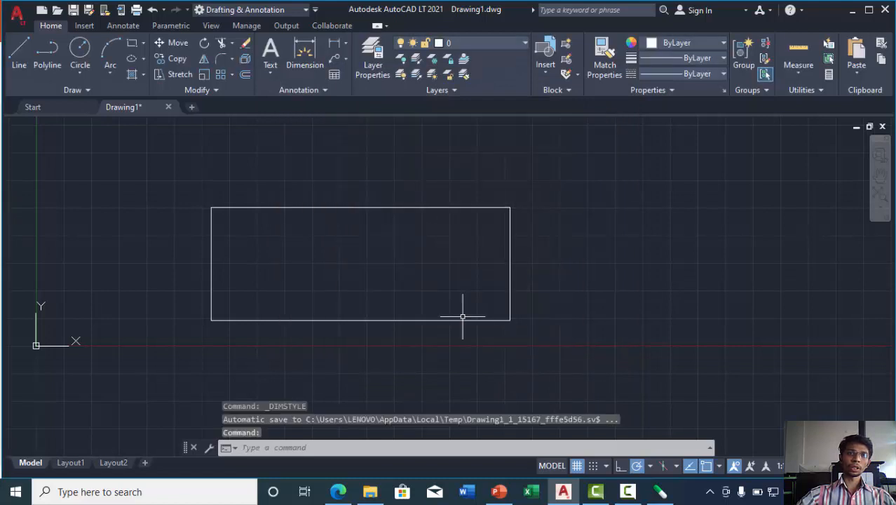
Add a horizontal linear dimension to the rectangle's lower edge, placed below it, and inspect its text and arrowheads
click(335, 44)
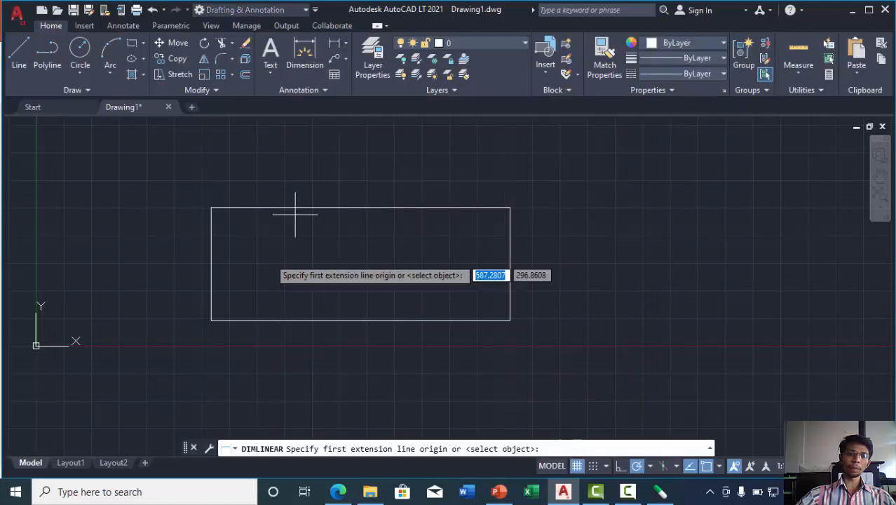
click(211, 321)
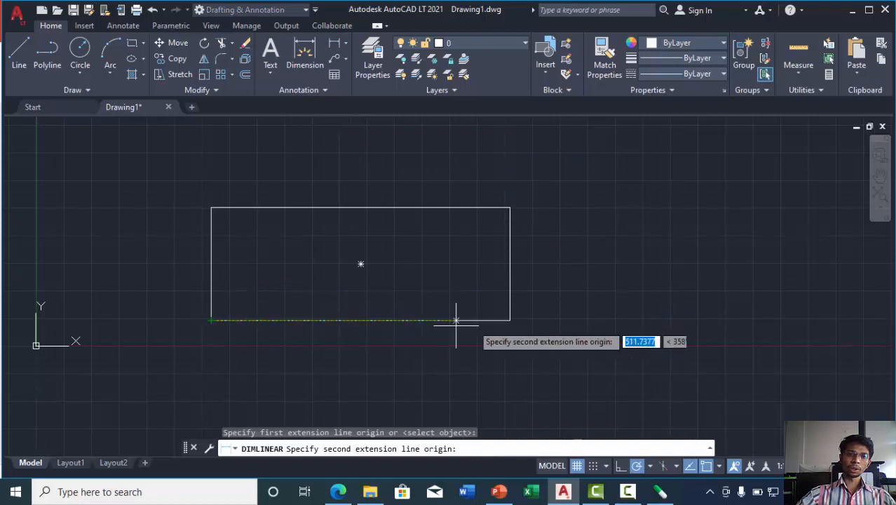
click(510, 321)
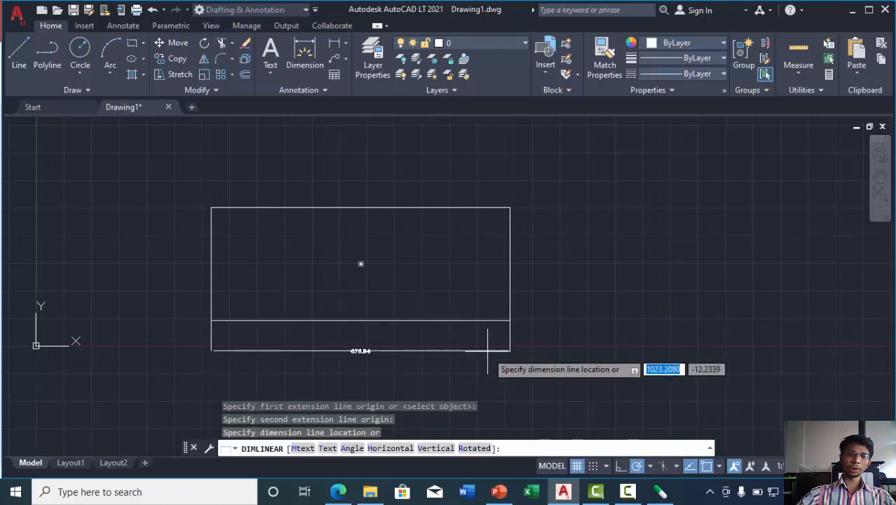
click(484, 351)
scroll(360, 370, up, 5)
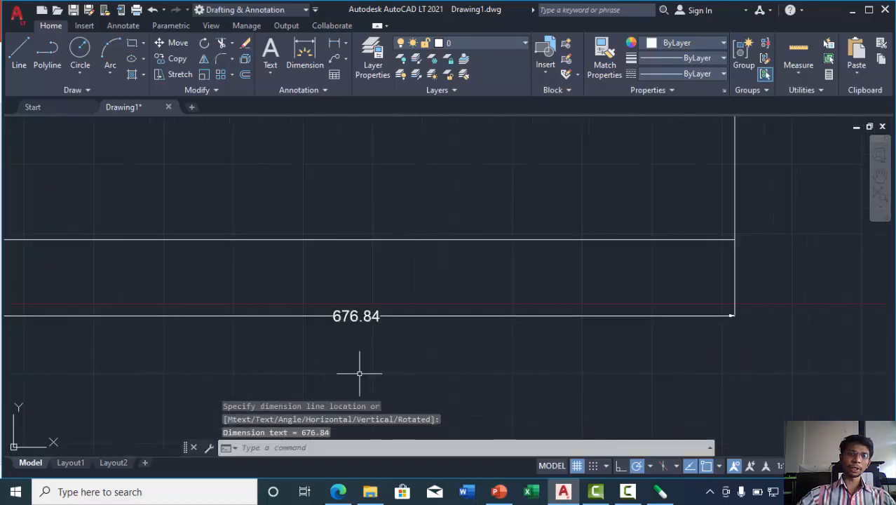
scroll(360, 371, down, 5)
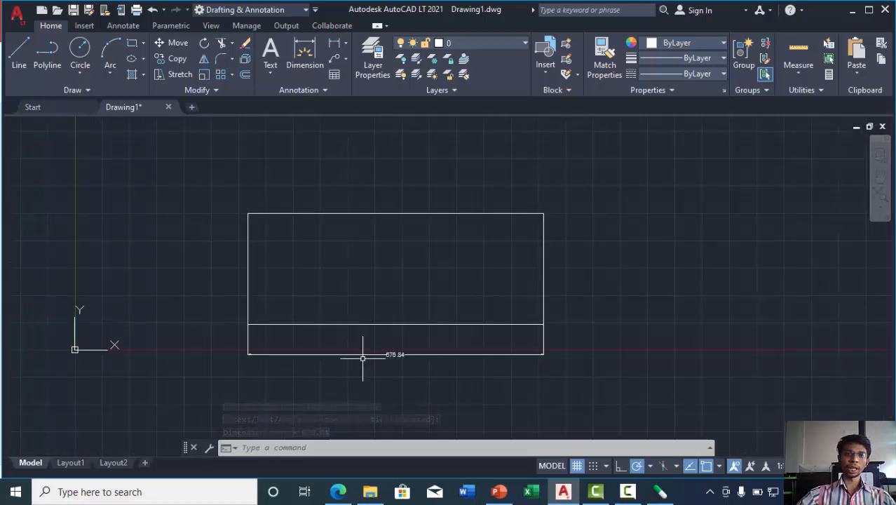
scroll(252, 361, up, 3)
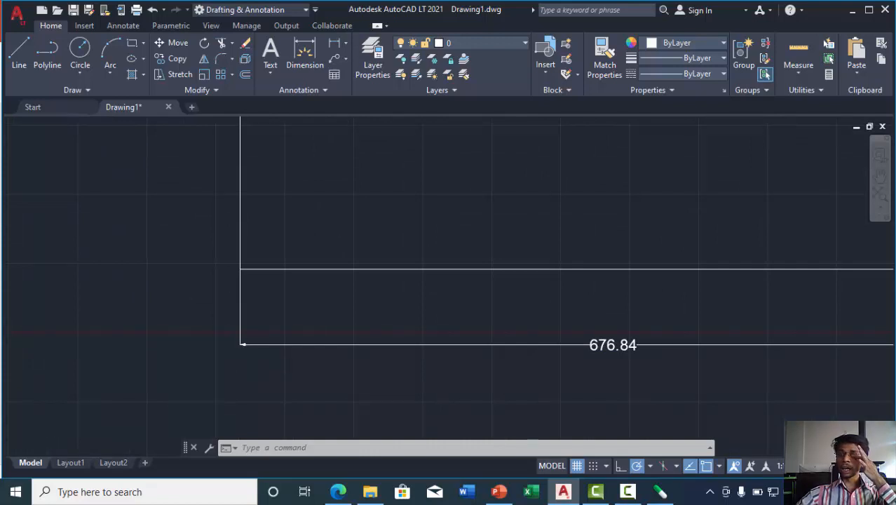
scroll(243, 344, down, 3)
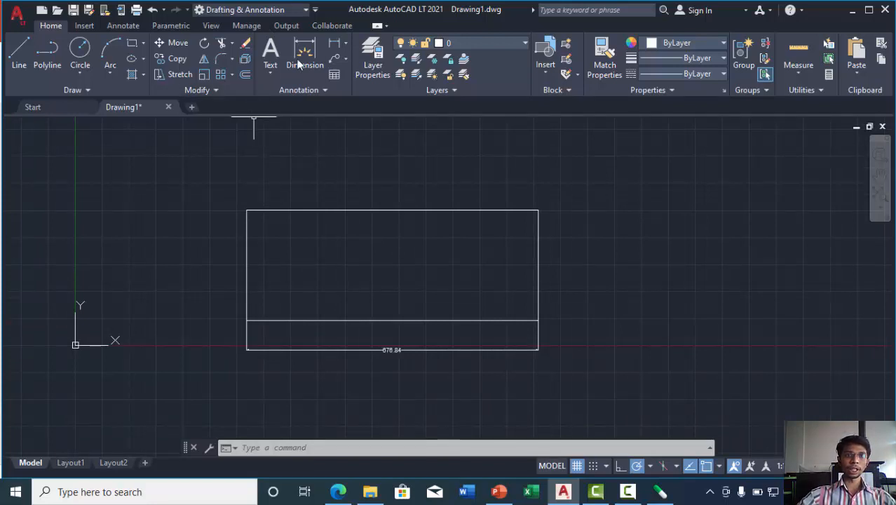
Add a vertical linear dimension between the rectangle's right-hand corners, placed outside the right edge
click(347, 44)
click(357, 65)
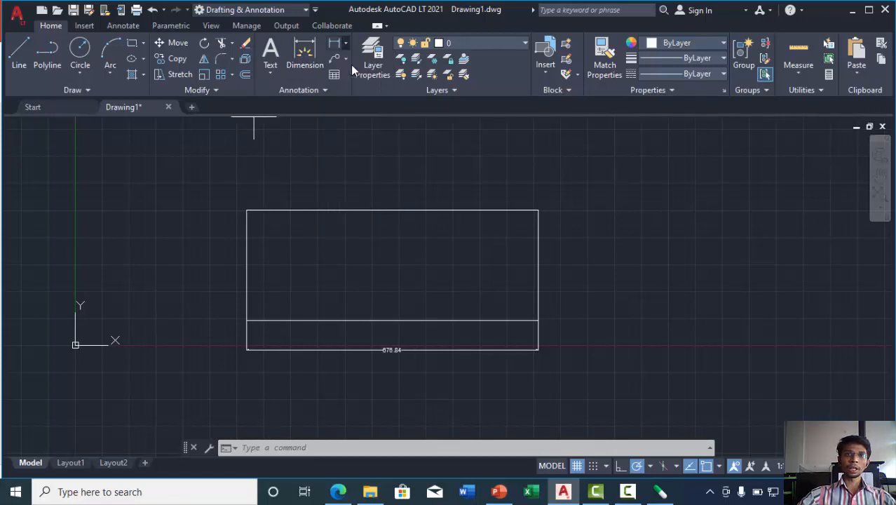
click(539, 211)
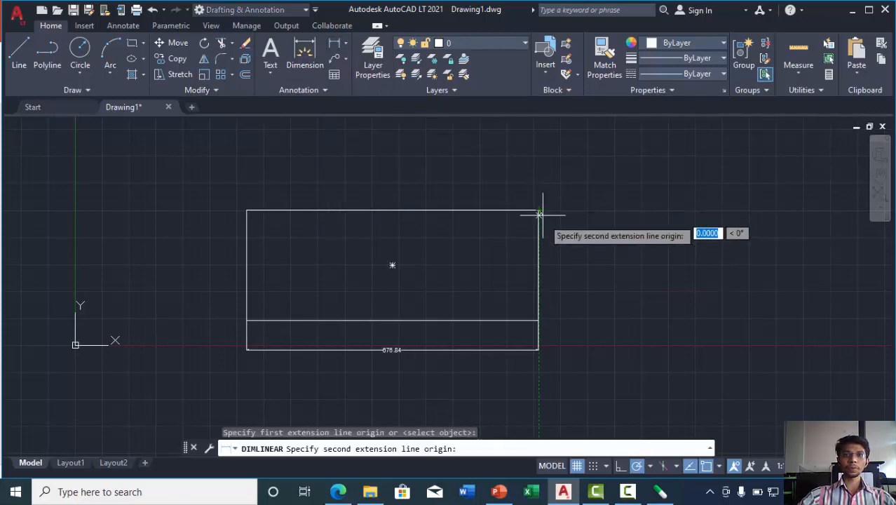
click(538, 320)
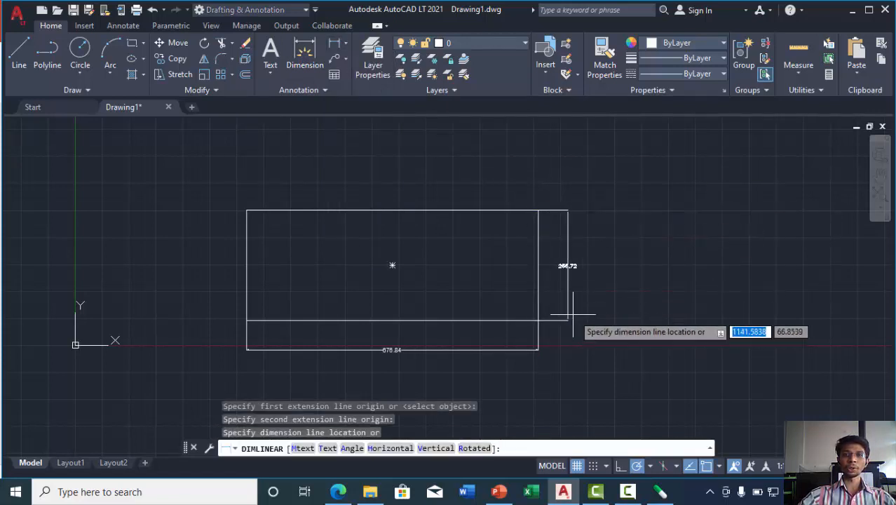
click(575, 309)
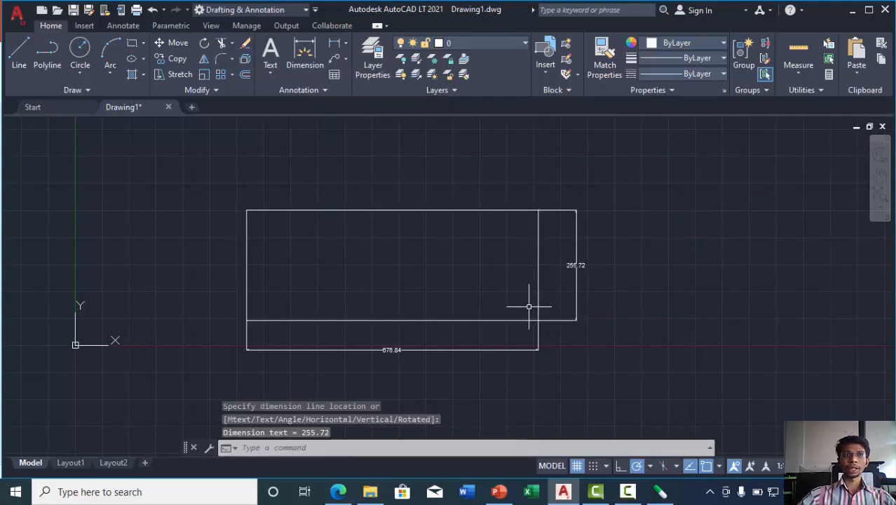
Draw a diagonal line about 351 units long to the upper left of the rectangle
click(18, 52)
click(239, 162)
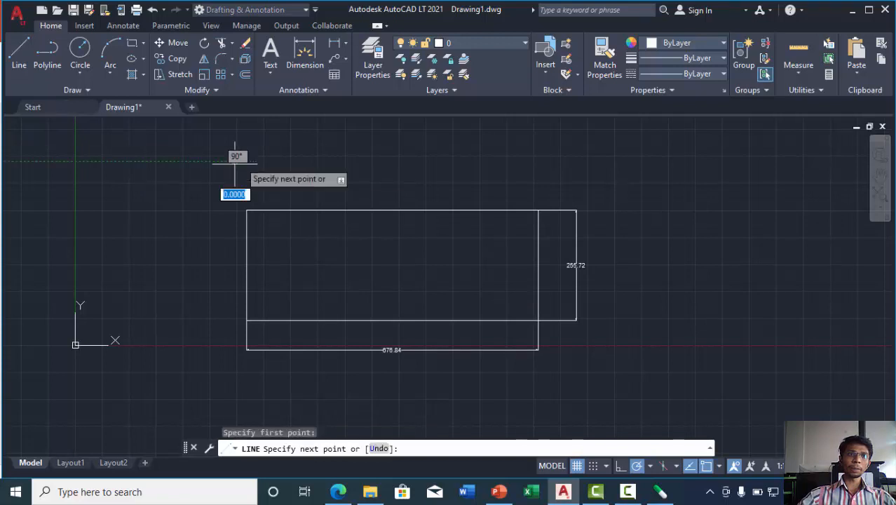
click(126, 260)
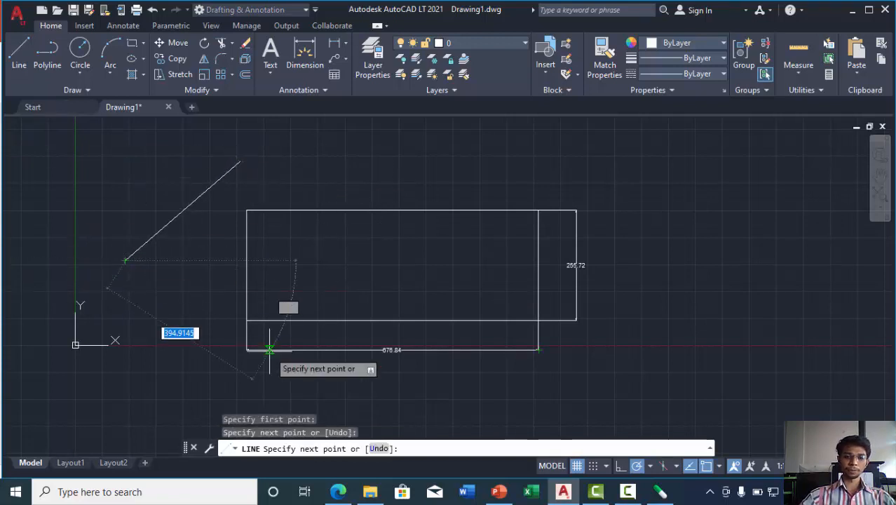
key(Return)
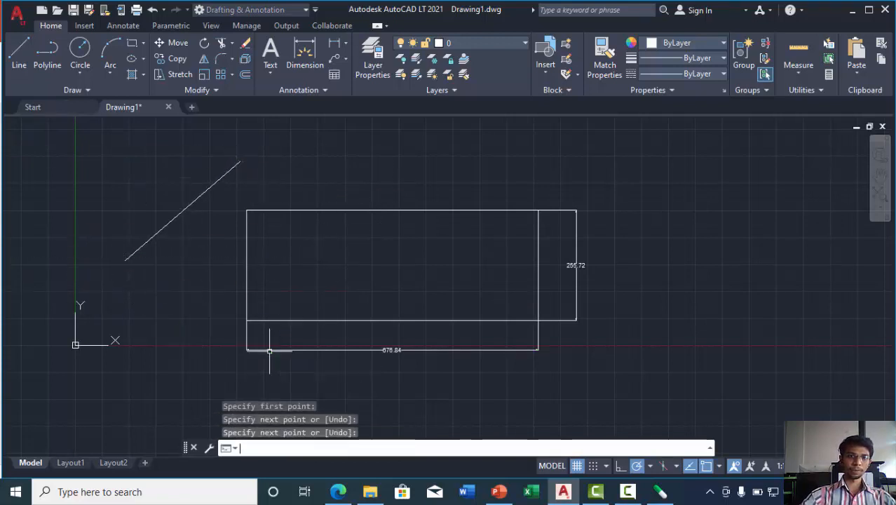
click(336, 46)
click(240, 162)
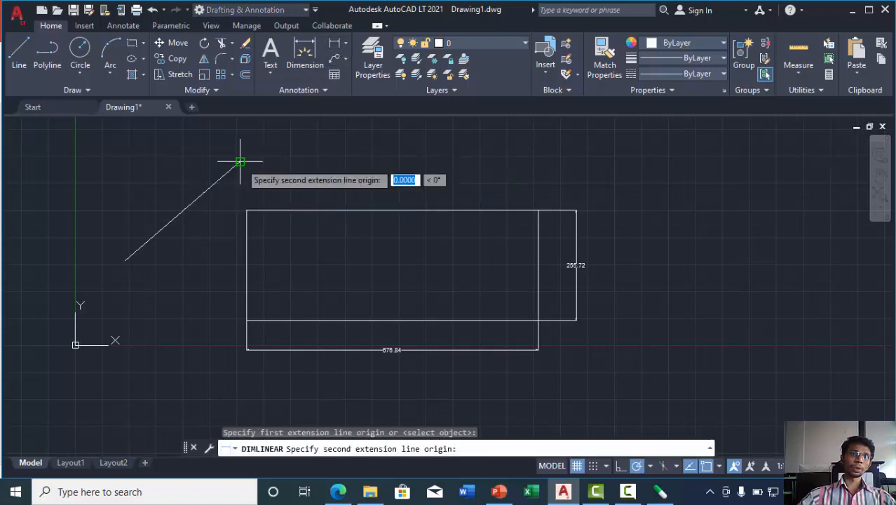
click(125, 259)
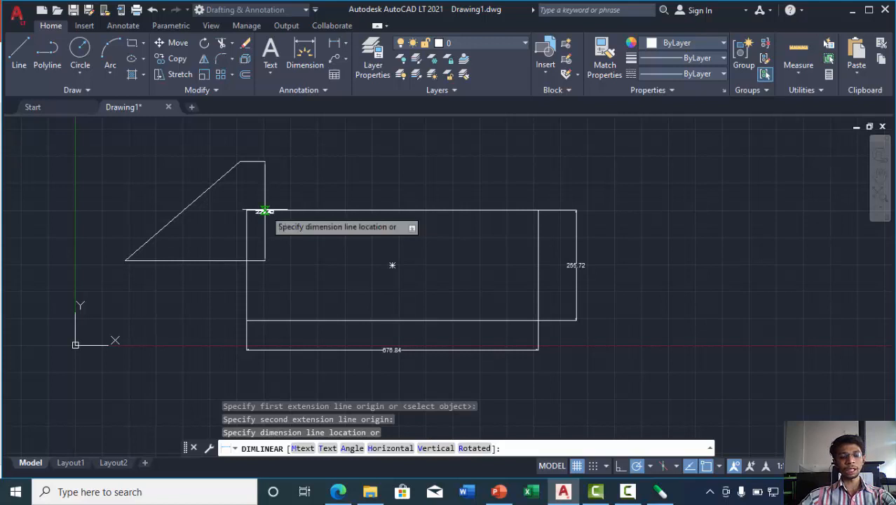
key(Escape)
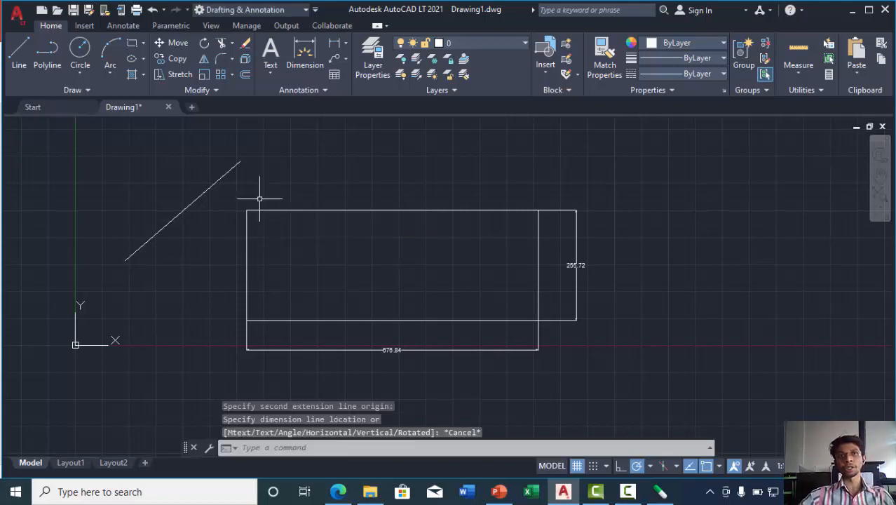
Add an aligned dimension between the diagonal line's endpoints, placed parallel on its upper-left side
click(344, 44)
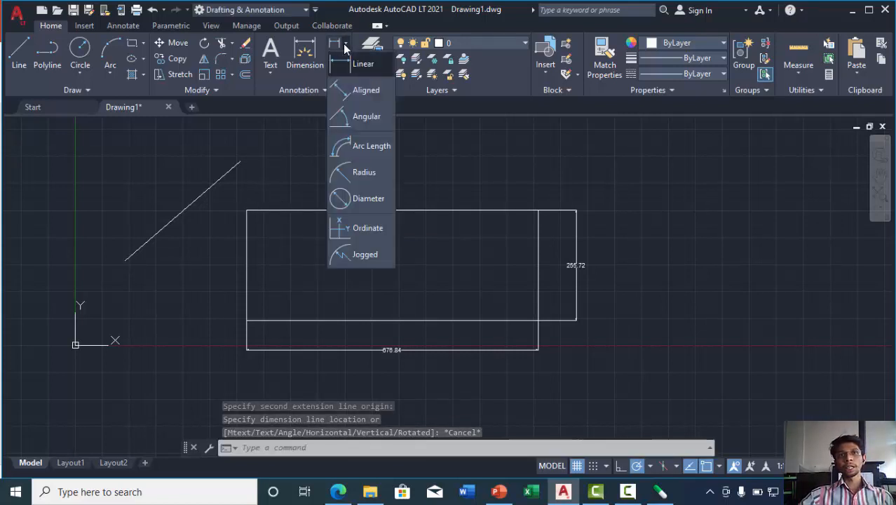
click(359, 94)
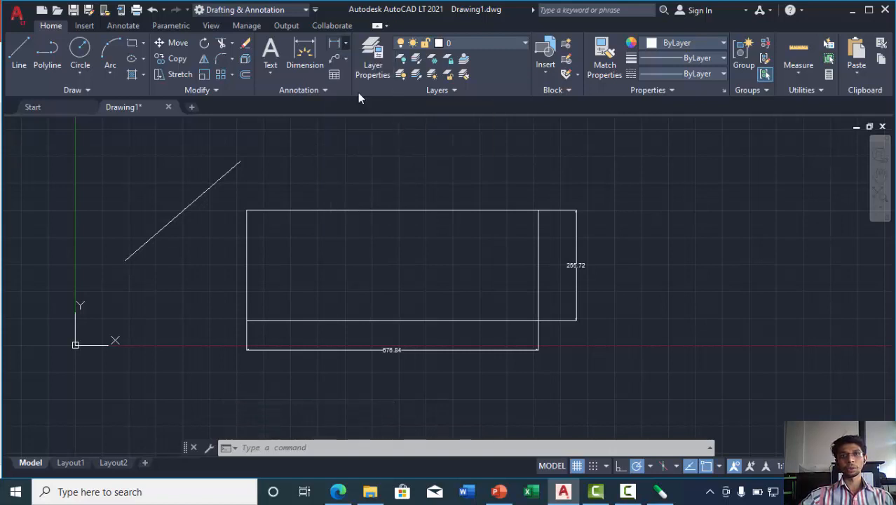
click(240, 162)
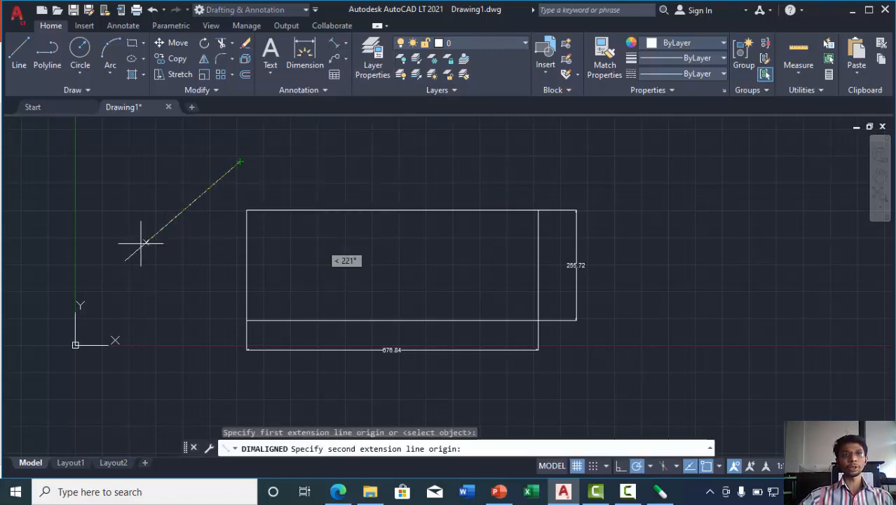
click(125, 261)
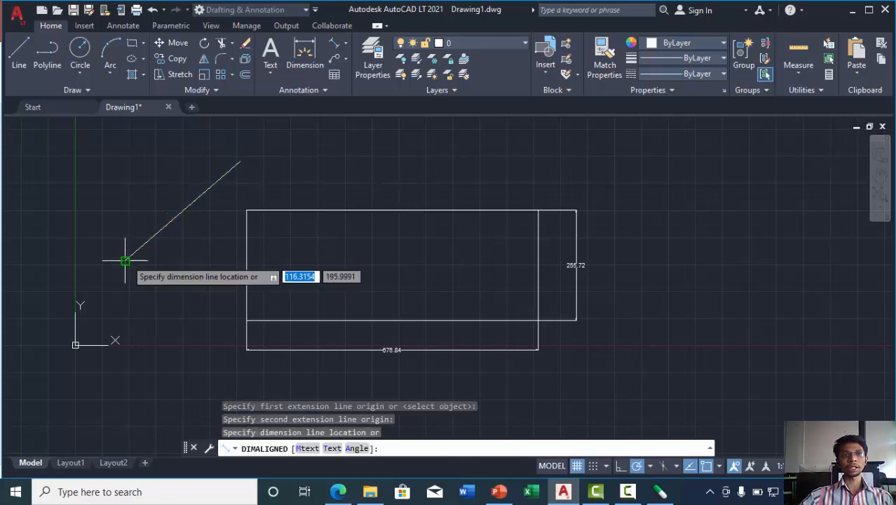
click(130, 218)
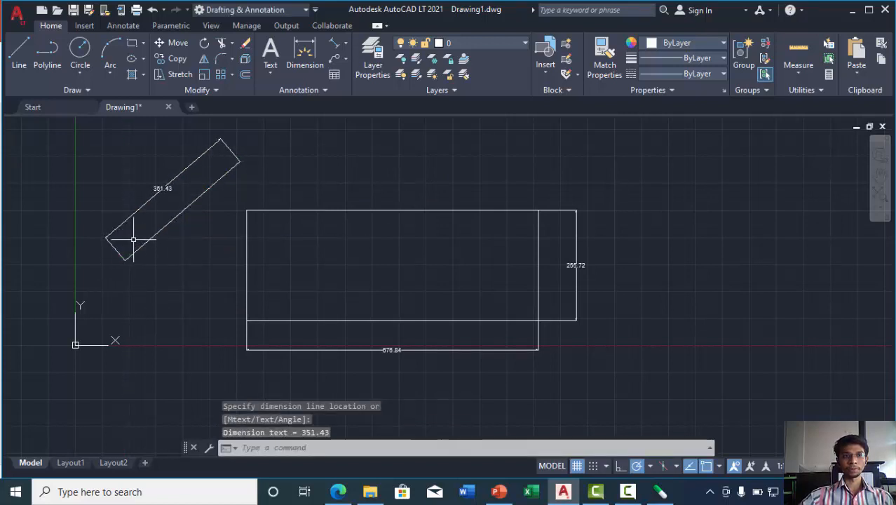
scroll(133, 239, up, 3)
scroll(129, 216, down, 3)
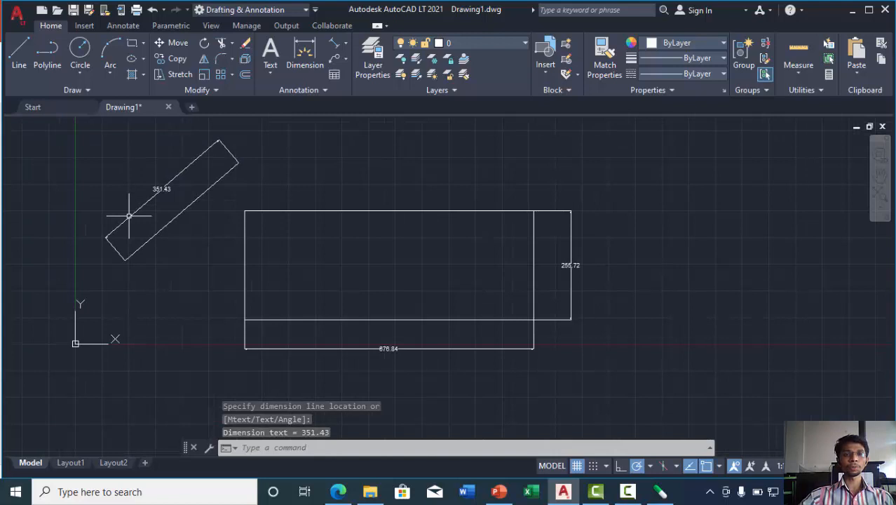
Erase the rectangle, the diagonal line and all their dimensions from the drawing
scroll(129, 216, down, 2)
mouse_move(92, 139)
mouse_down()
mouse_move(90, 298)
mouse_move(572, 305)
mouse_move(560, 160)
mouse_move(559, 171)
mouse_up()
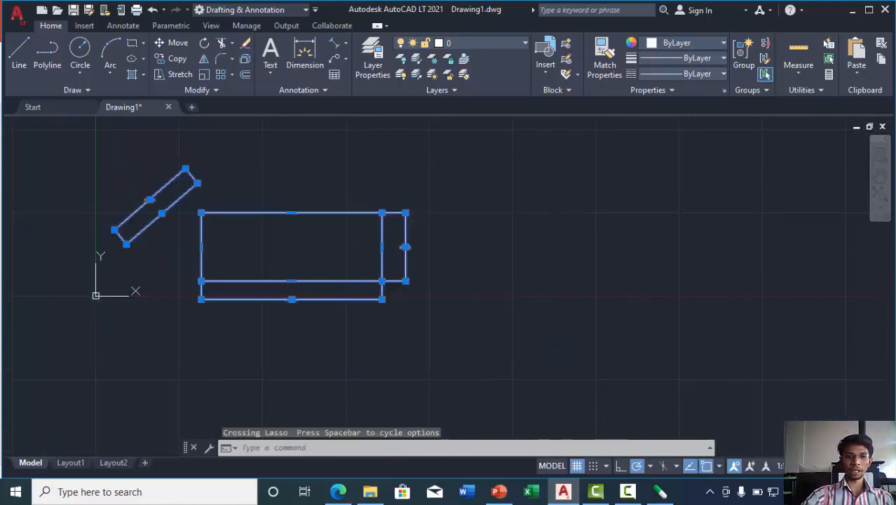
key(Delete)
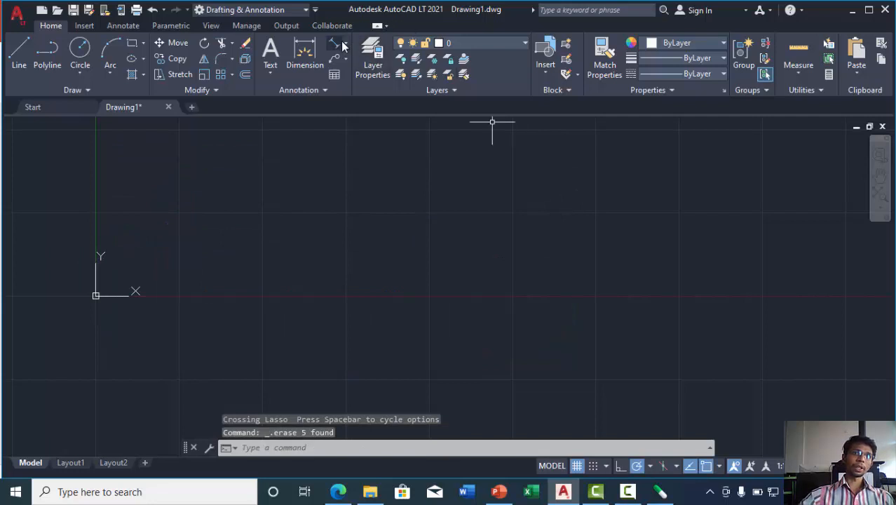
Draw two connected lines forming an inverted V, with its peak above the X axis
click(19, 48)
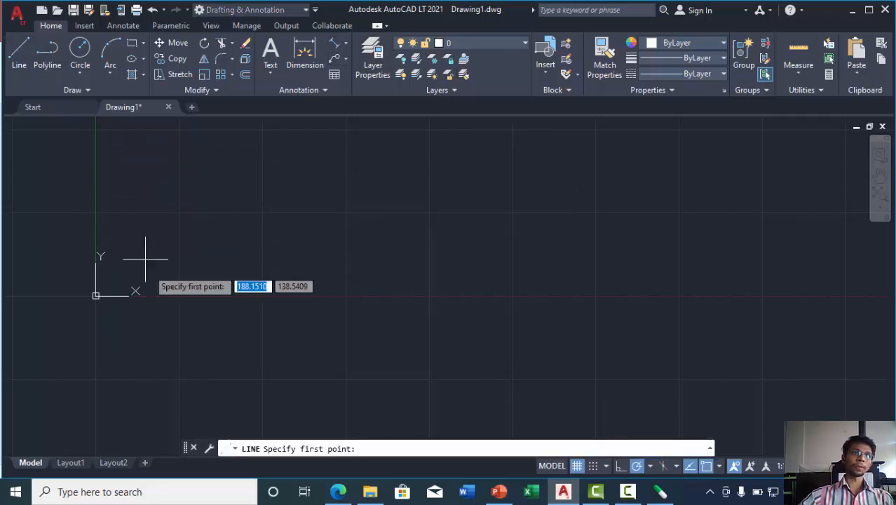
click(180, 346)
click(308, 179)
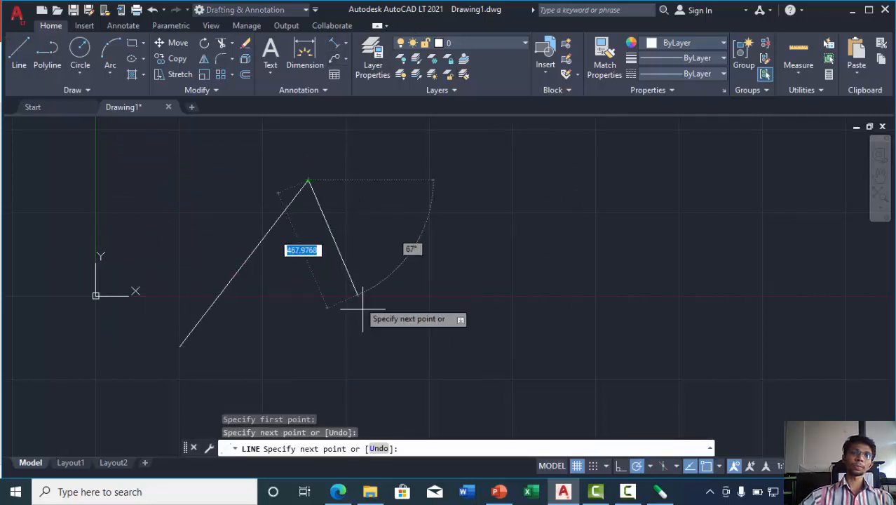
click(378, 345)
key(Return)
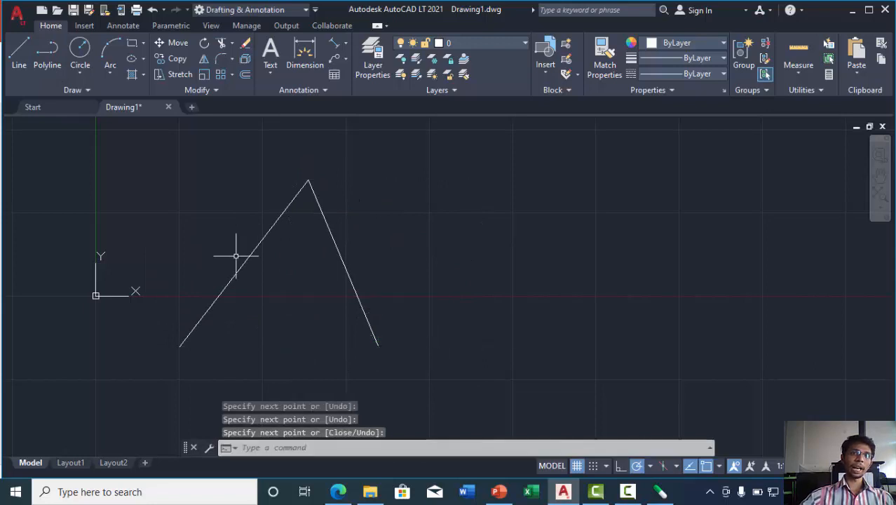
Add an angular dimension between the two lines, with its arc placed inside the V below the peak
click(346, 44)
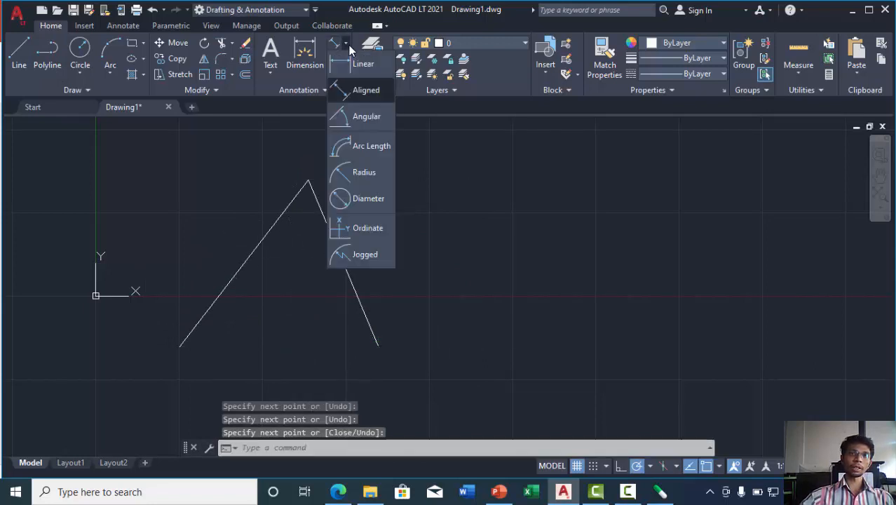
click(363, 117)
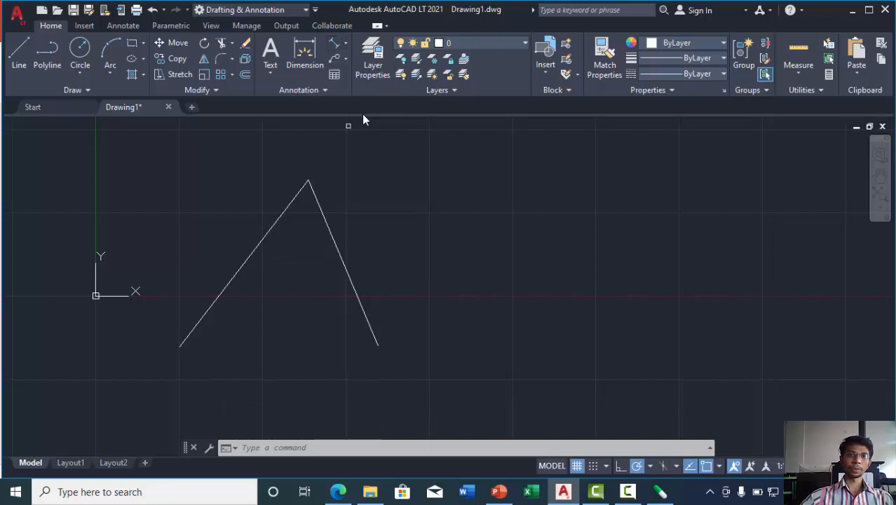
click(323, 220)
click(278, 220)
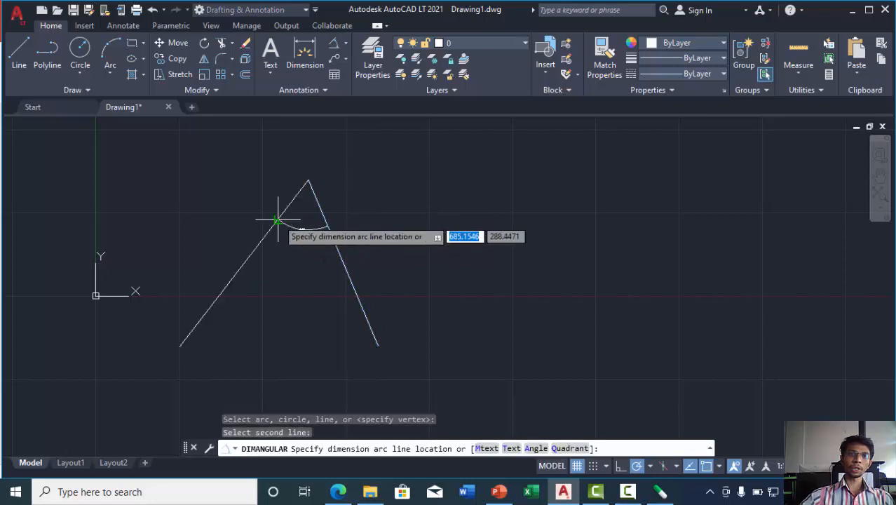
click(299, 239)
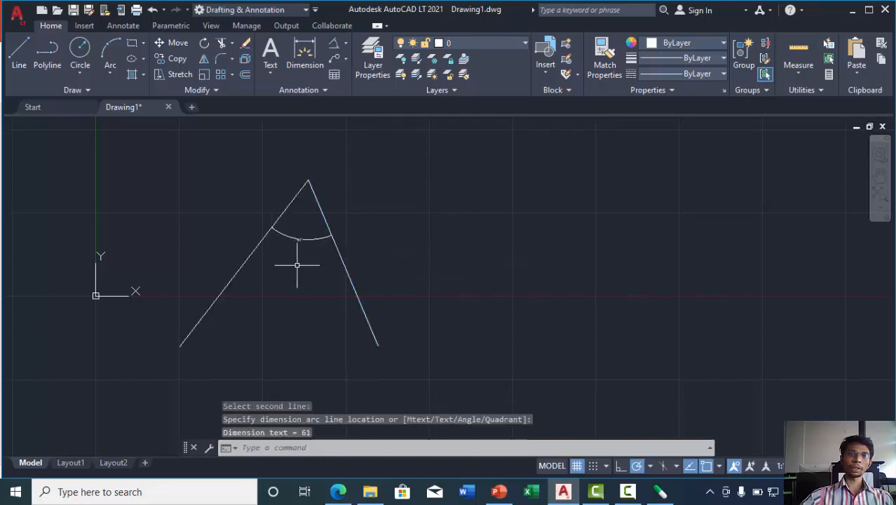
scroll(297, 265, up, 3)
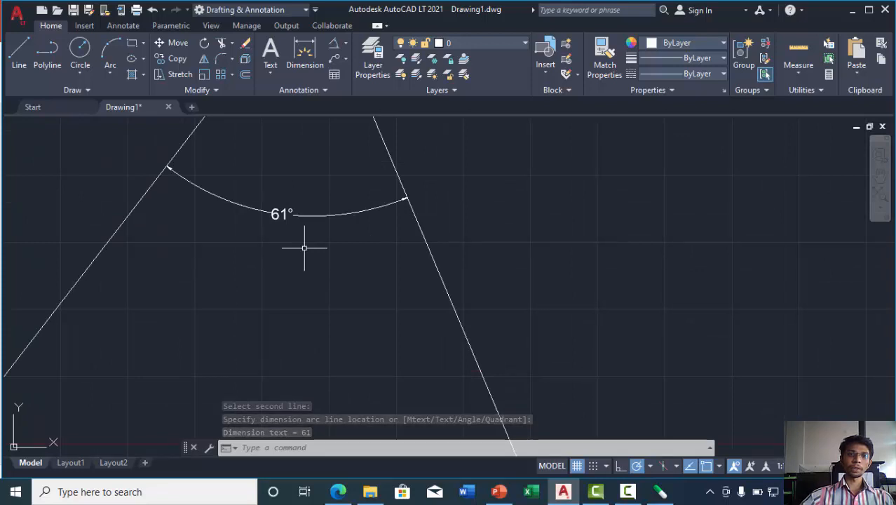
scroll(304, 247, down, 4)
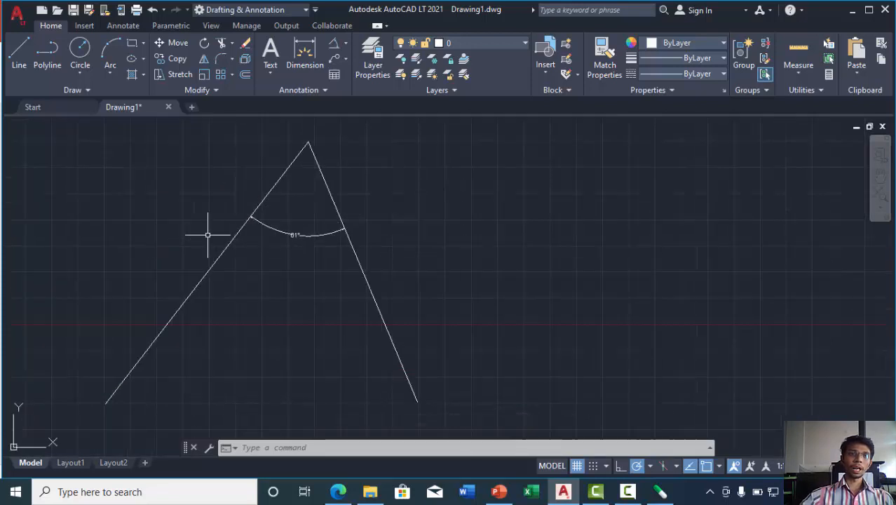
Erase both lines and their angular dimension from the drawing
scroll(208, 235, down, 3)
mouse_move(139, 167)
mouse_down()
mouse_move(181, 356)
mouse_move(340, 216)
mouse_move(326, 192)
mouse_up()
key(Delete)
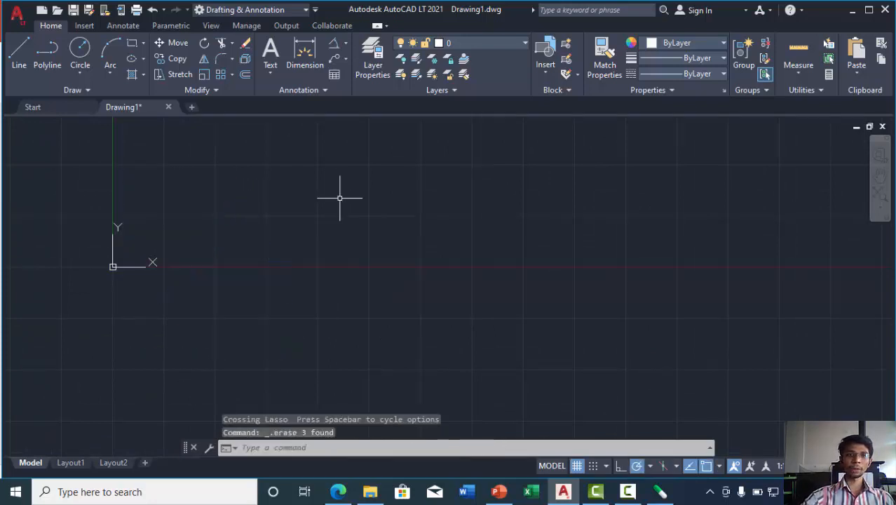
click(345, 45)
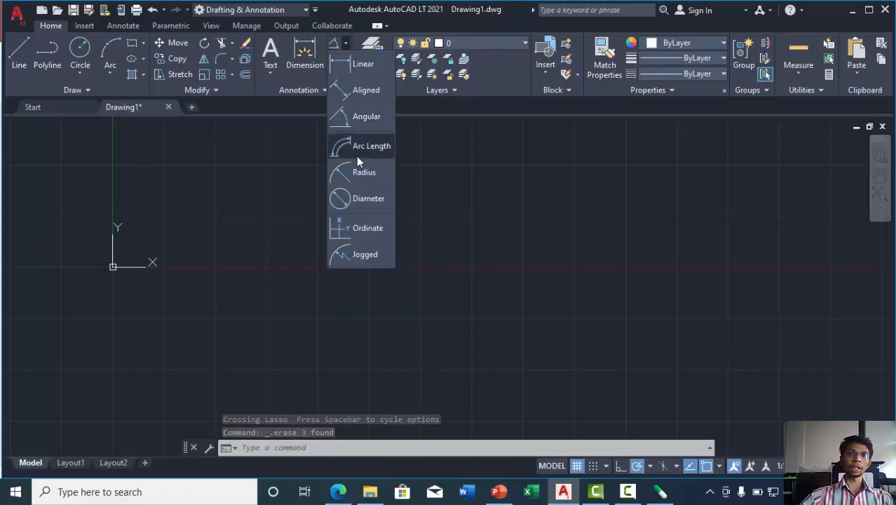
click(277, 212)
key(Delete)
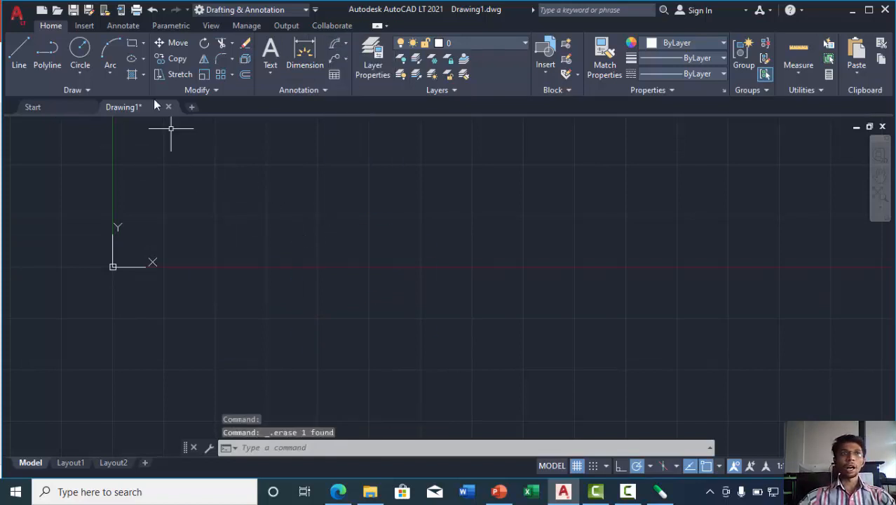
Draw a three-point arc with a radius of about 748 units, bulging upward to the right of the origin
click(113, 49)
click(226, 308)
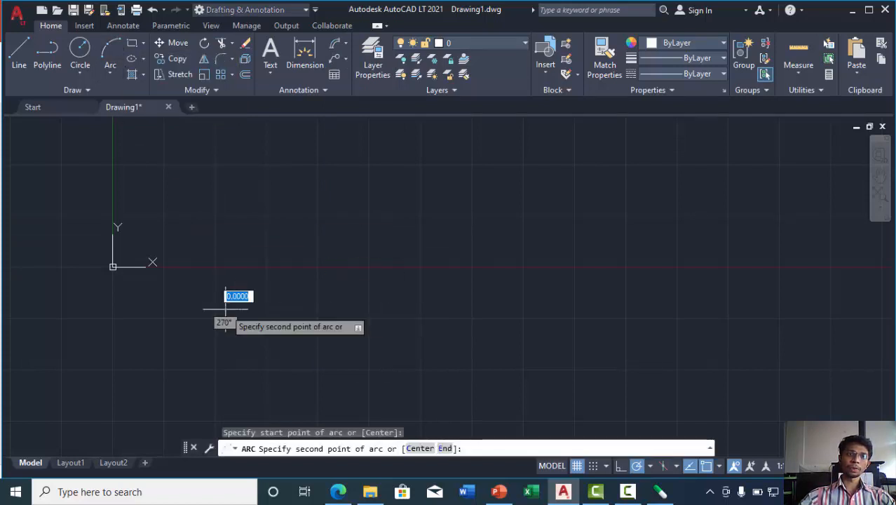
click(302, 205)
click(421, 220)
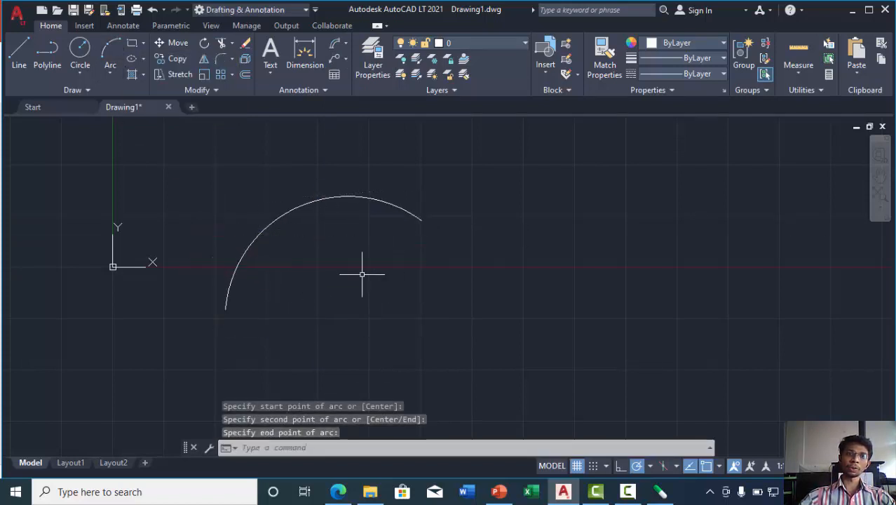
Add an arc length dimension to the arc, placed on the inner side of its curve
click(340, 45)
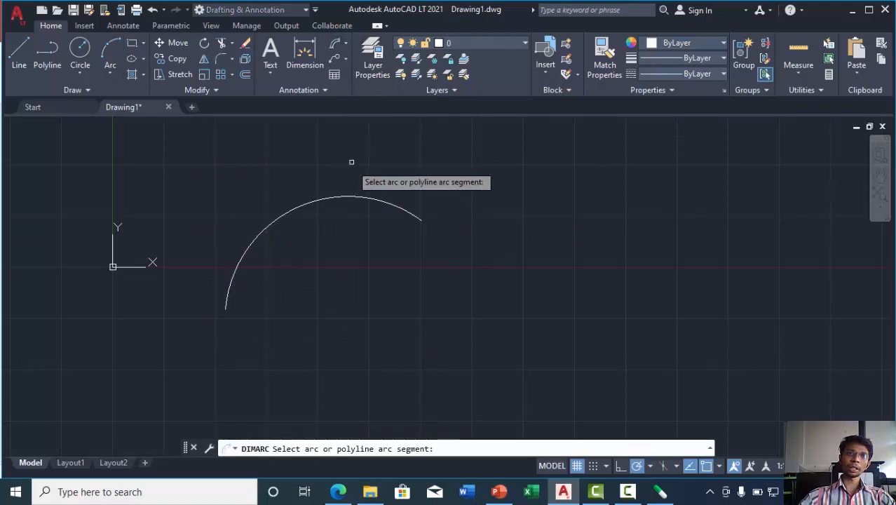
click(346, 46)
click(349, 143)
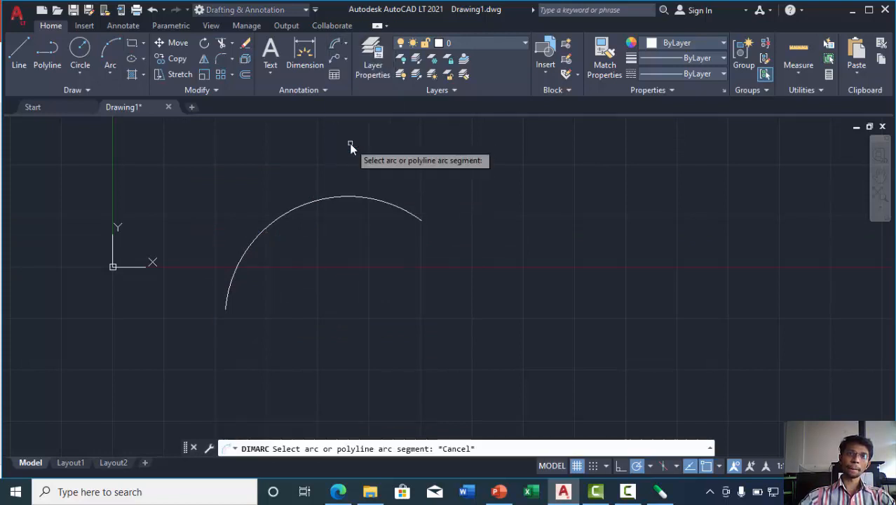
click(368, 196)
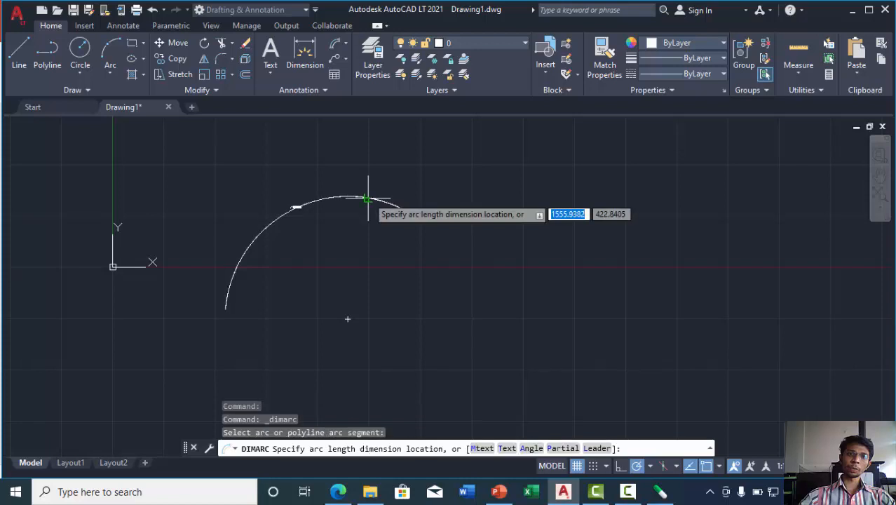
click(398, 233)
scroll(307, 229, up, 5)
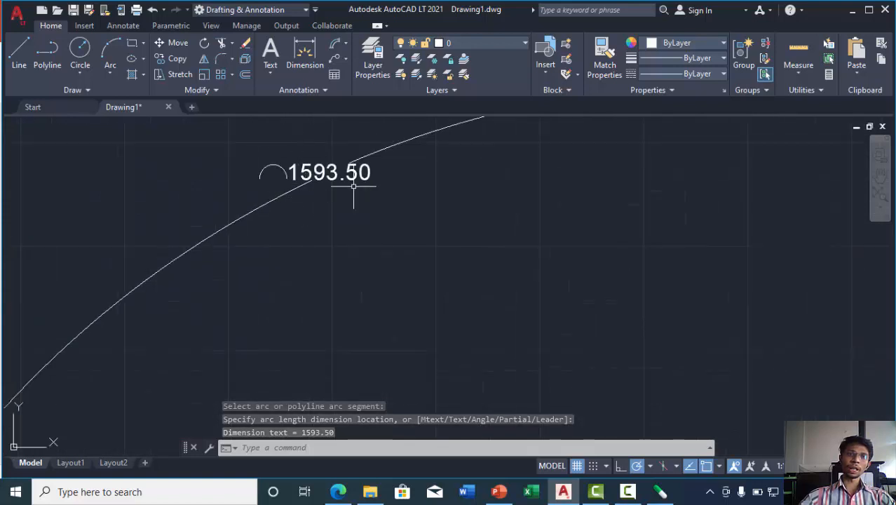
Erase the arc length dimension, keeping the arc itself
scroll(345, 166, down, 6)
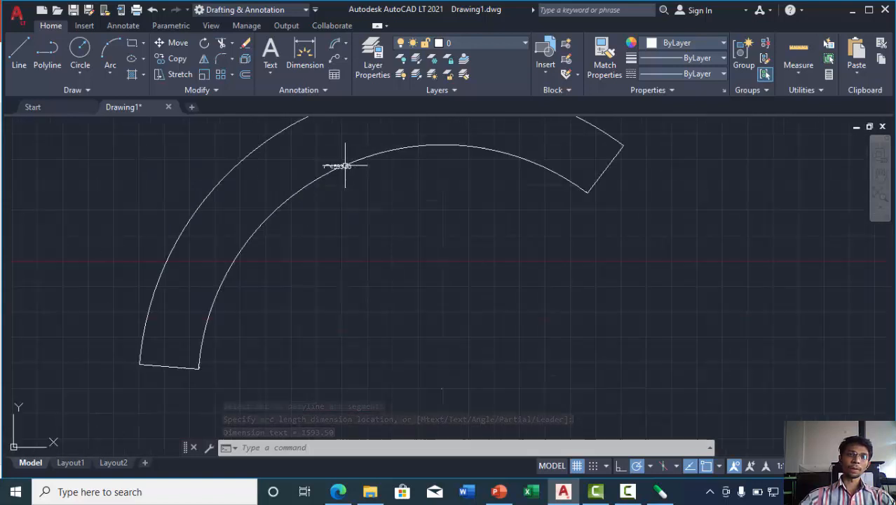
middle_drag(332, 158, 340, 240)
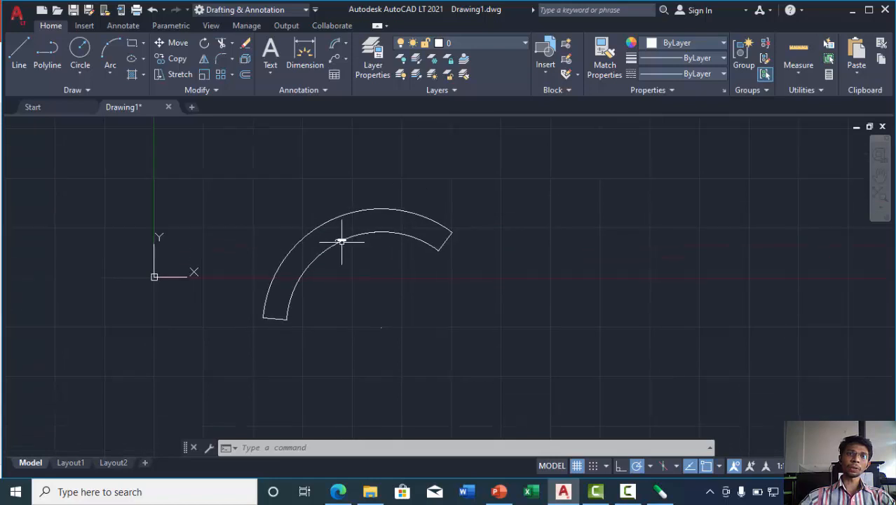
scroll(337, 245, up, 6)
scroll(333, 242, down, 5)
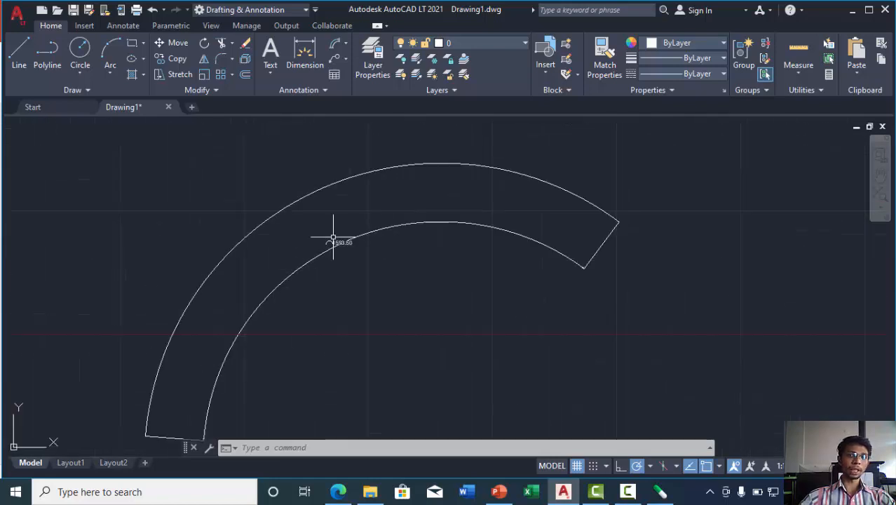
scroll(334, 239, down, 2)
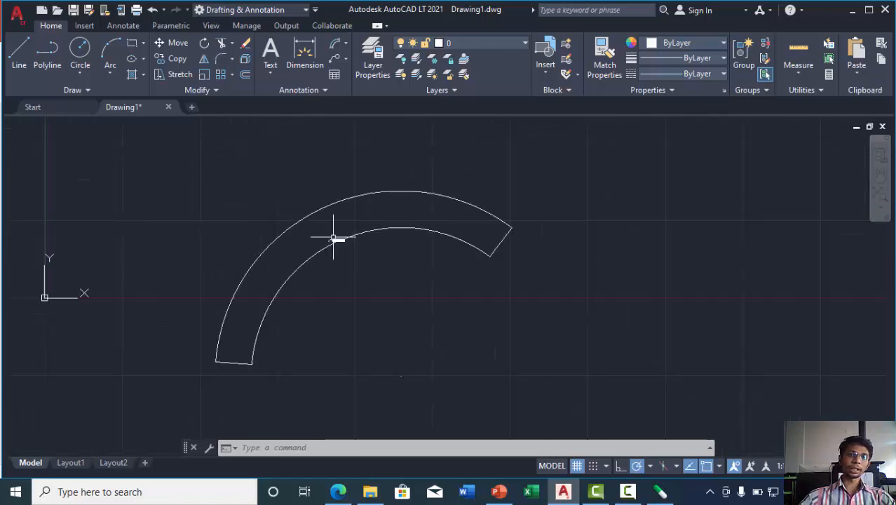
click(374, 230)
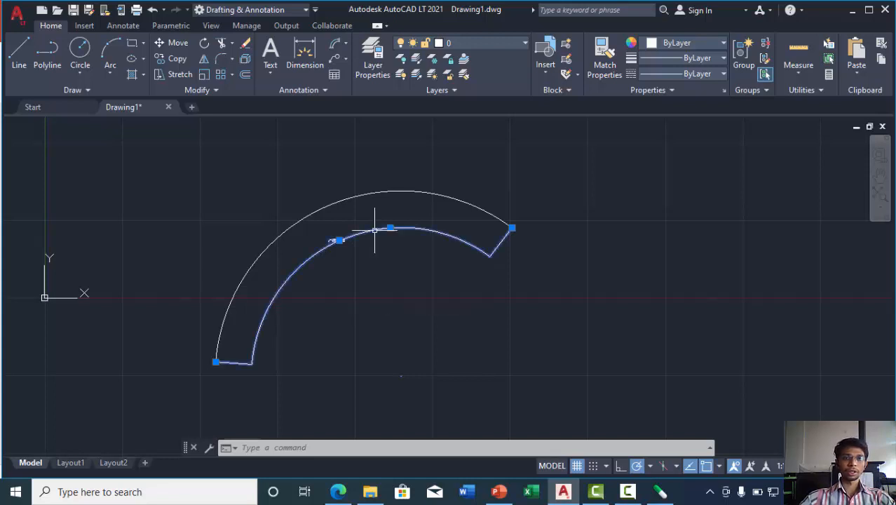
key(Delete)
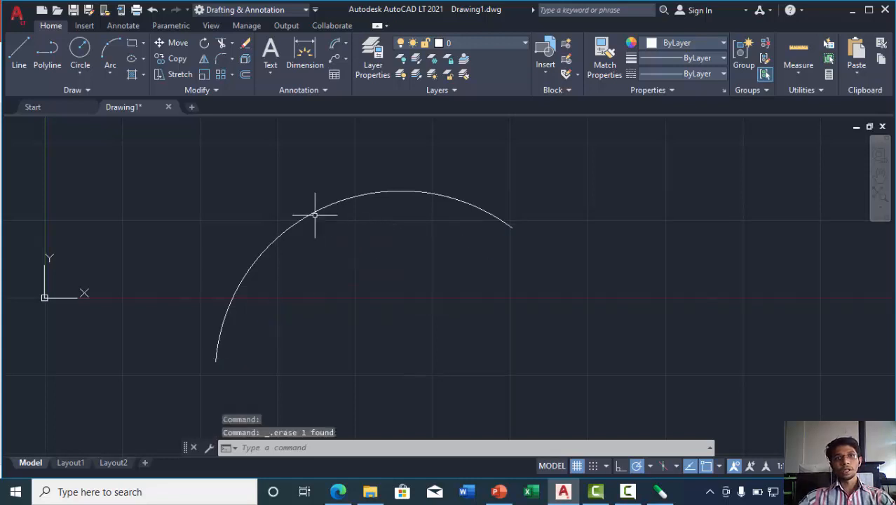
Add a radius dimension to the arc, placed outside the curve beyond its upper-right end
mouse_move(311, 212)
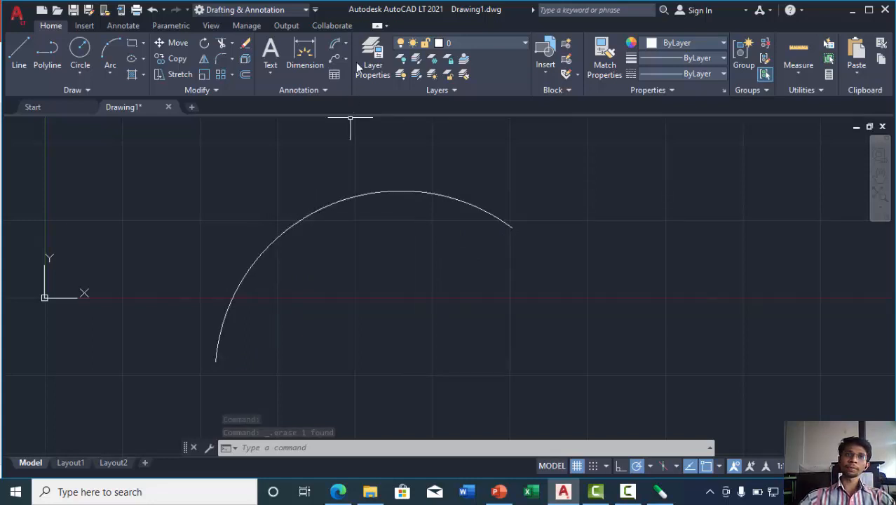
click(346, 44)
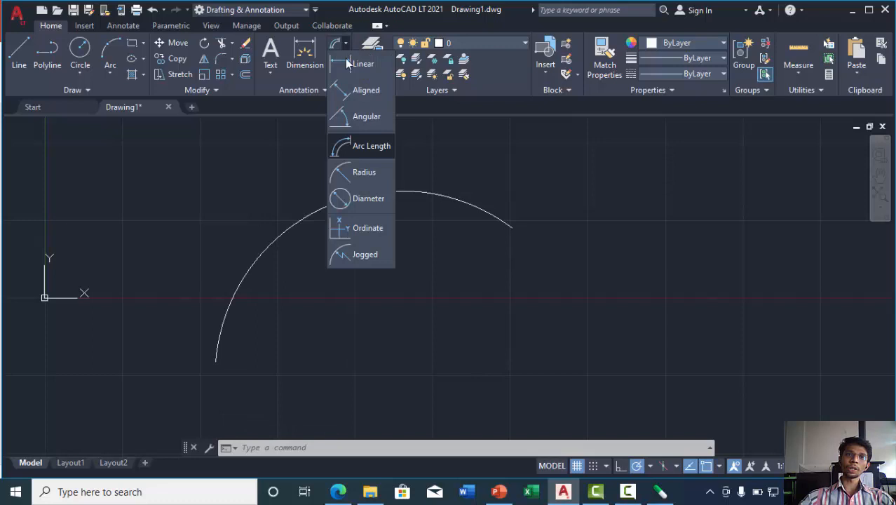
click(349, 174)
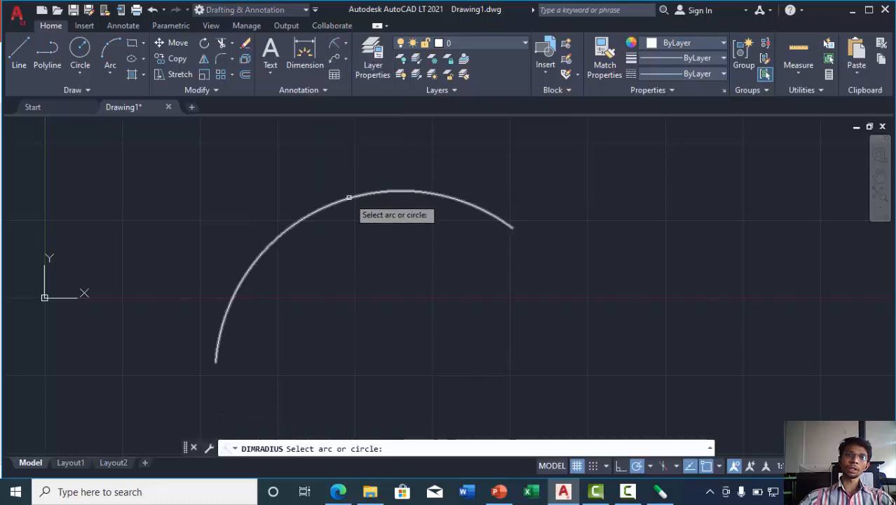
click(349, 197)
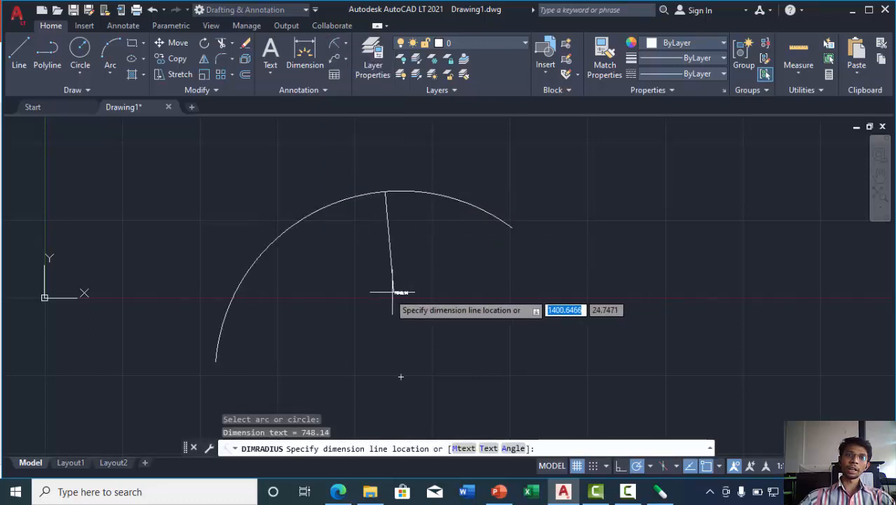
click(536, 182)
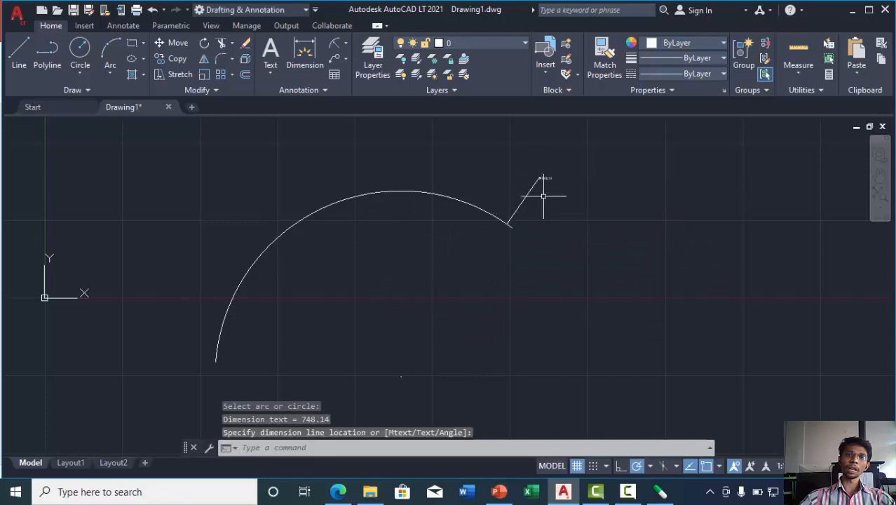
scroll(544, 184, up, 4)
scroll(549, 183, down, 2)
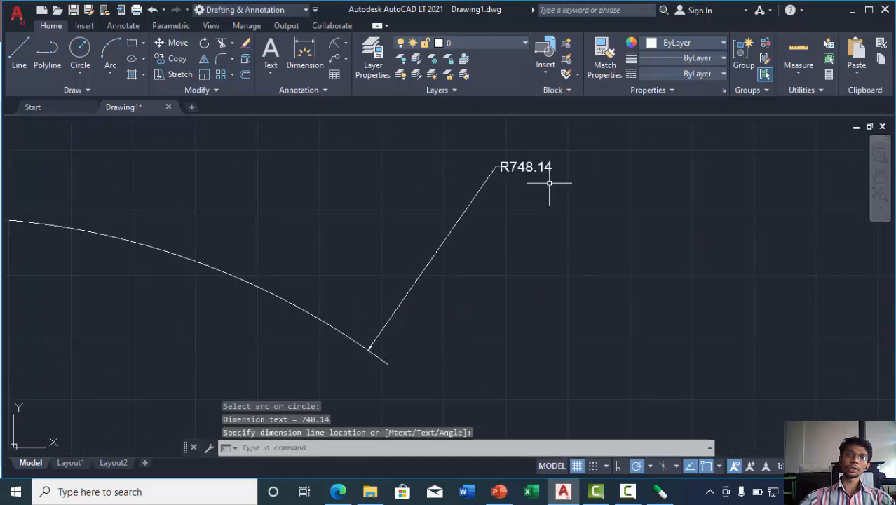
Add a diameter dimension to the arc, placed outside the curve just above its crown
scroll(547, 182, down, 5)
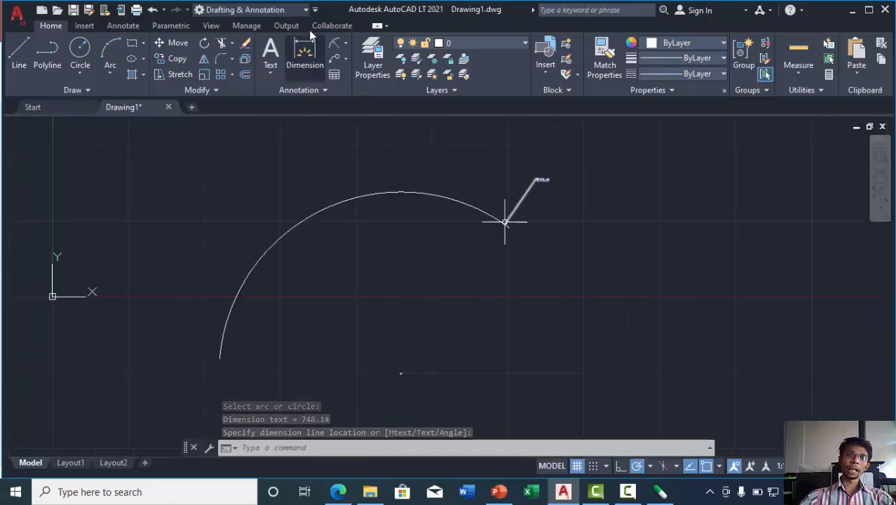
click(345, 45)
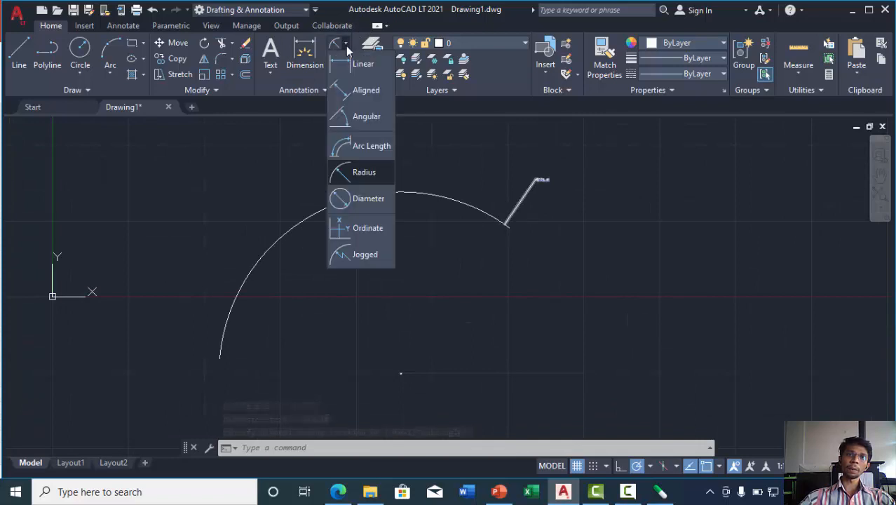
click(356, 202)
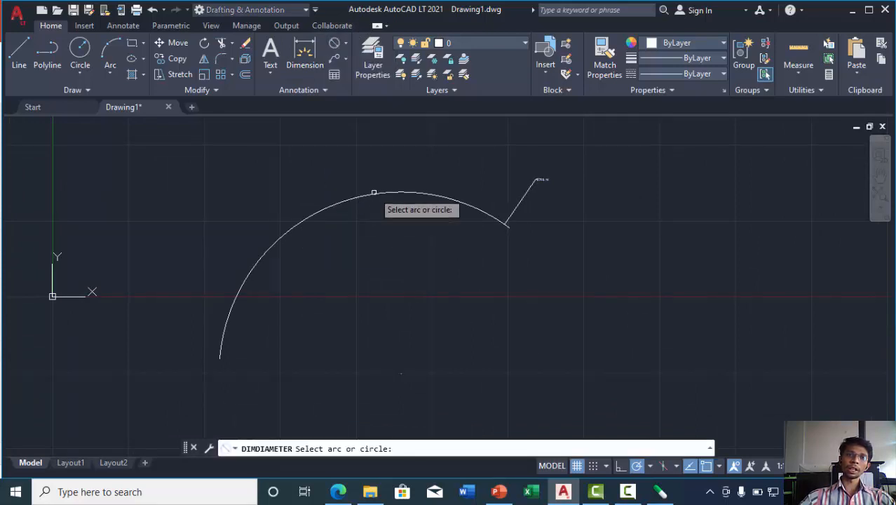
click(372, 195)
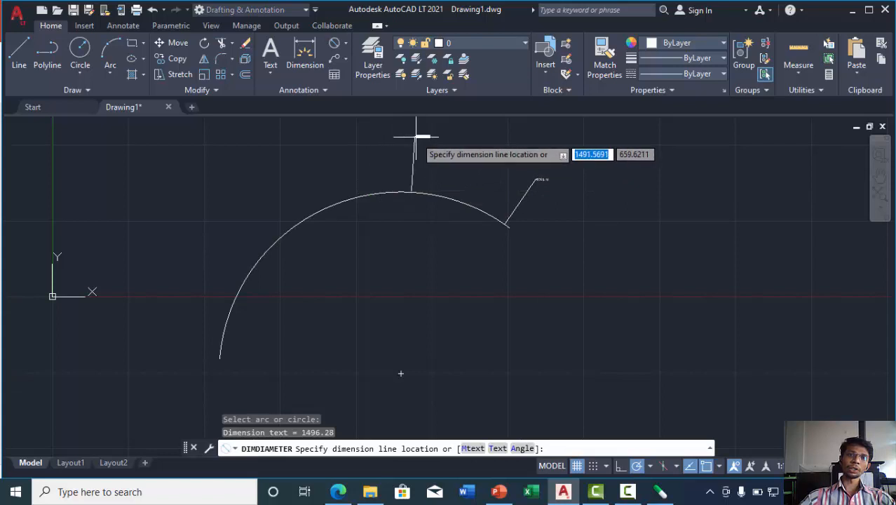
click(434, 155)
scroll(447, 159, up, 8)
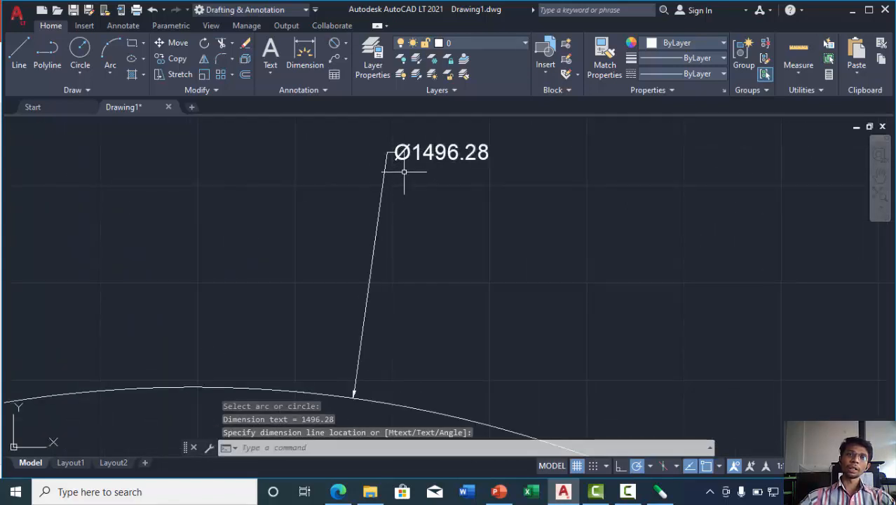
Erase both the diameter and the radius dimensions, keeping the arc itself
scroll(404, 172, down, 5)
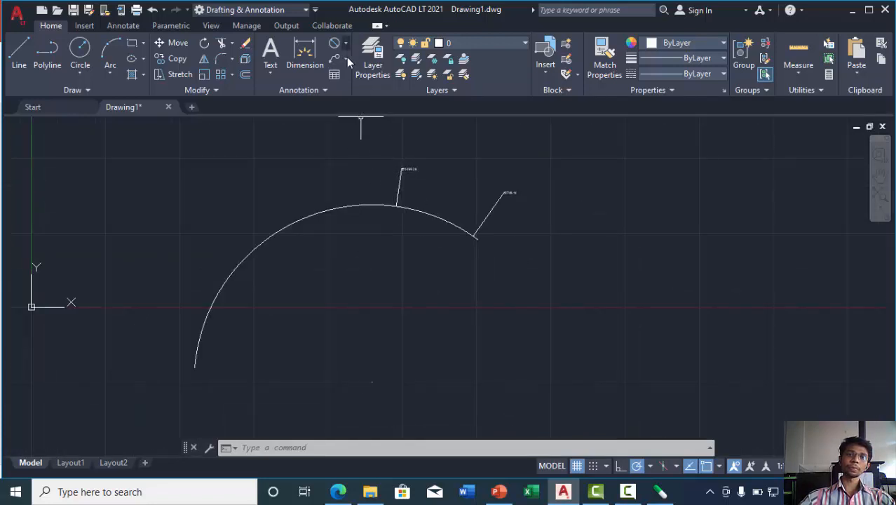
click(406, 168)
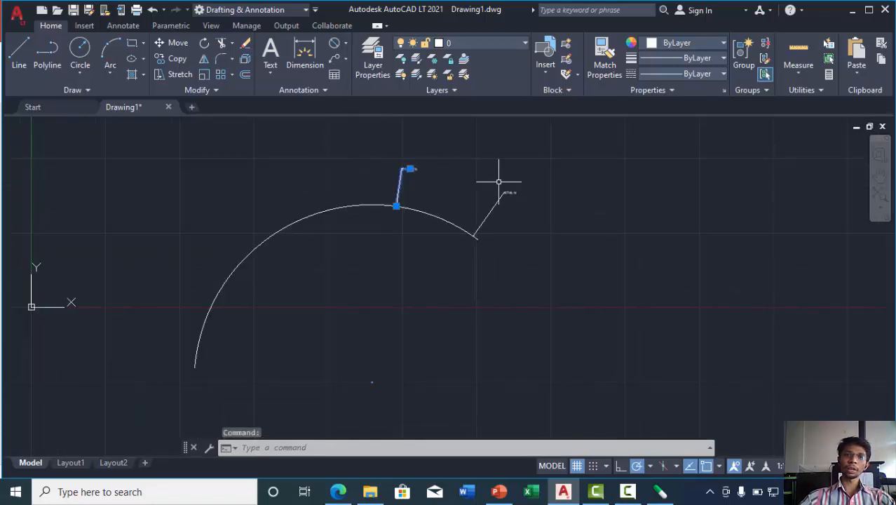
click(503, 191)
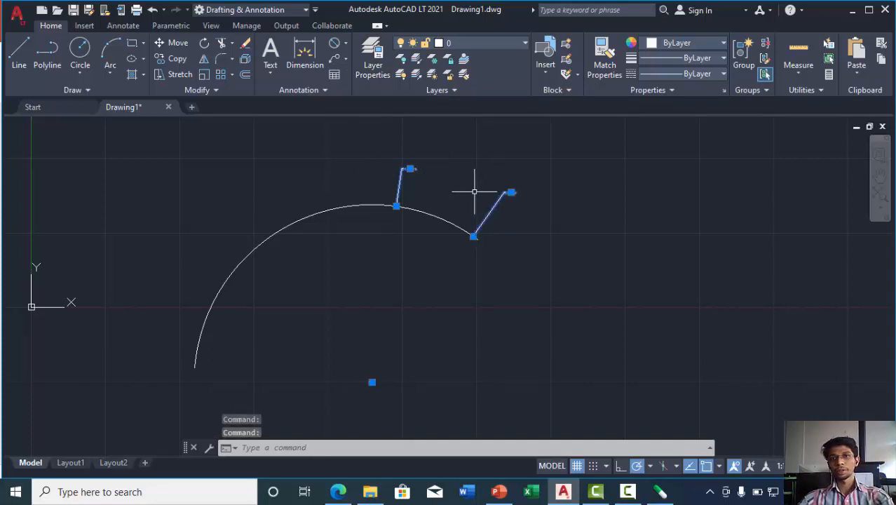
key(Delete)
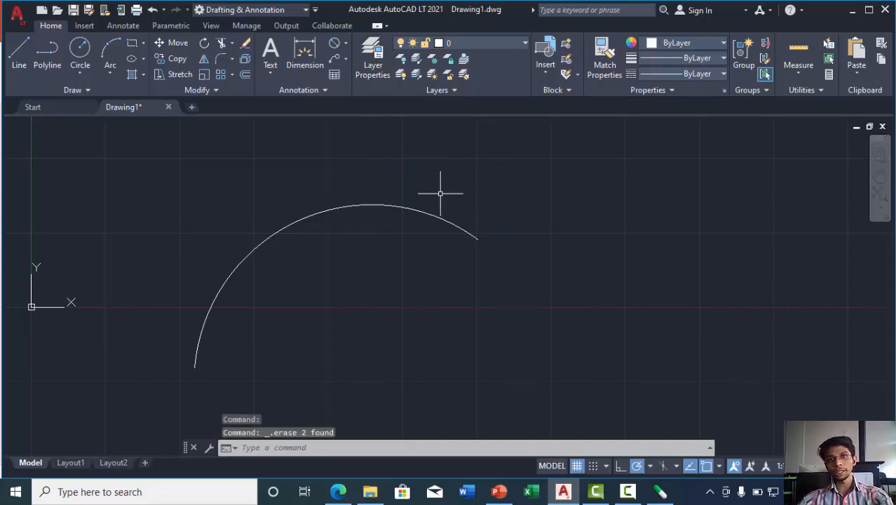
Add a jogged dimension to the arc, with the centre override, dimension line and jog placed inside the curve near its upper-right end
click(346, 43)
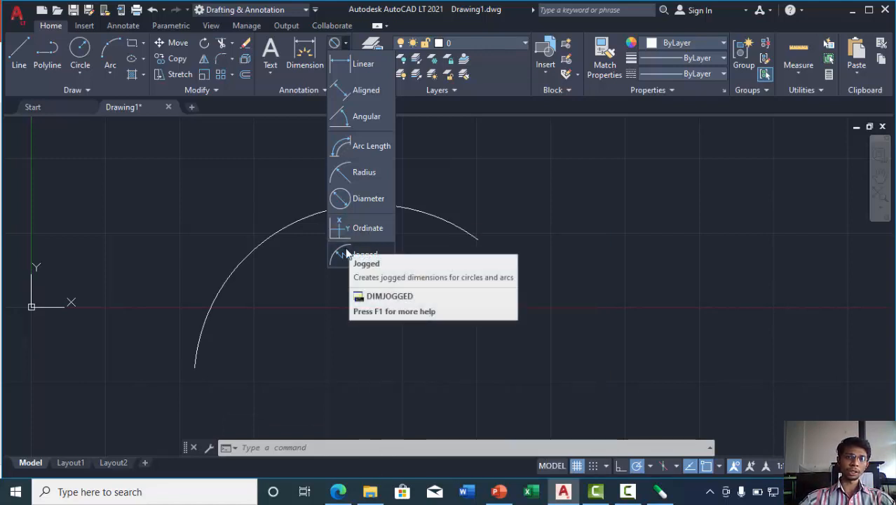
click(346, 252)
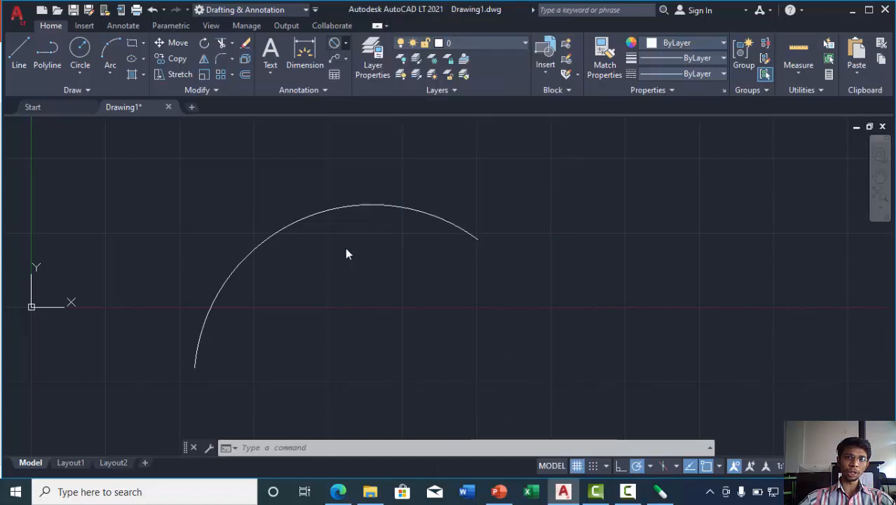
click(380, 204)
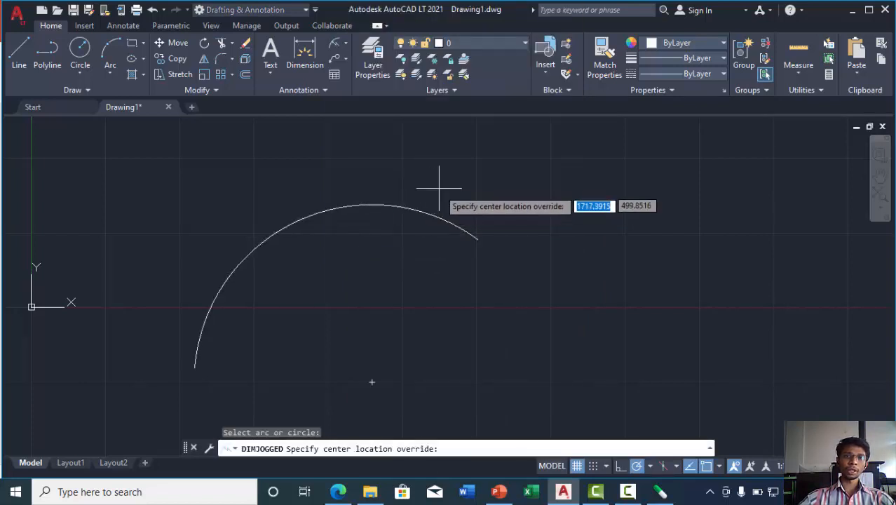
click(372, 381)
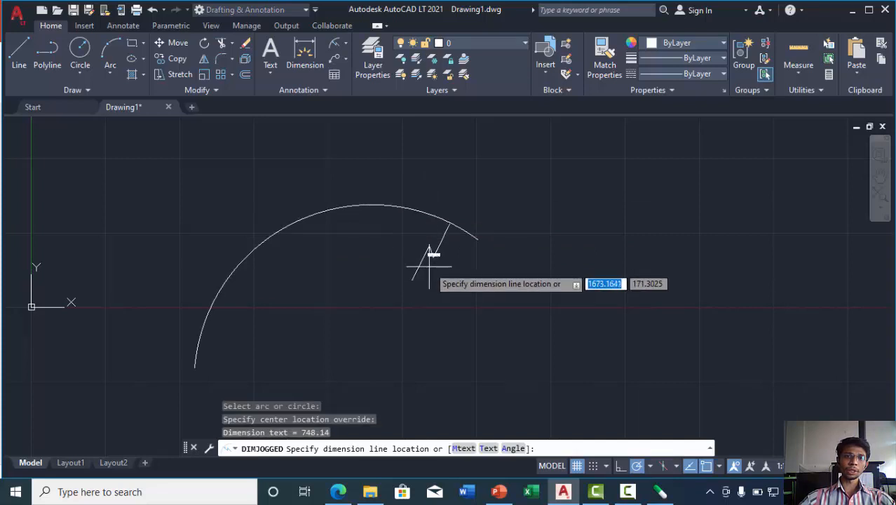
click(422, 295)
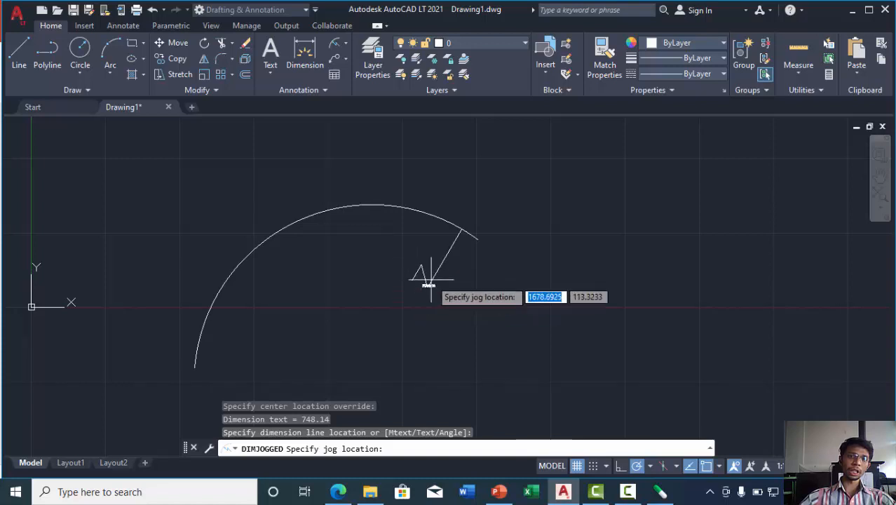
click(439, 275)
scroll(435, 278, up, 8)
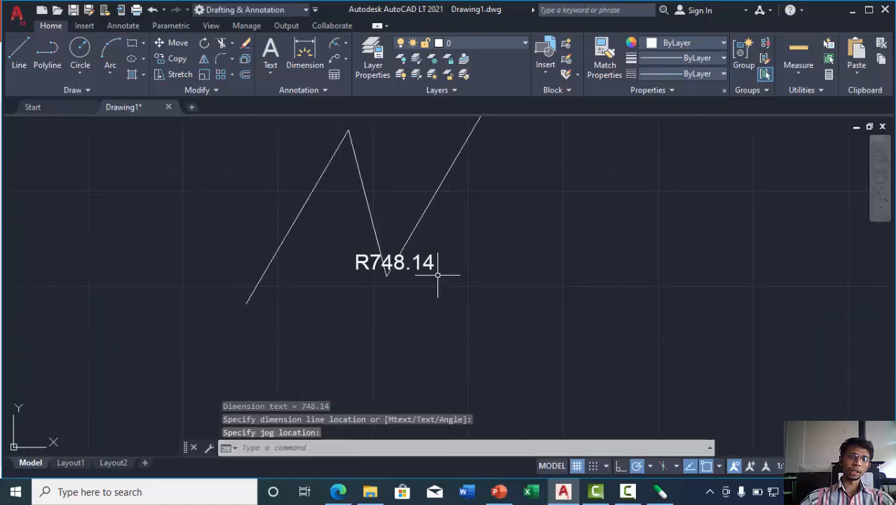
Erase the jogged dimension and the arc, leaving the drawing empty
scroll(436, 274, down, 8)
click(424, 269)
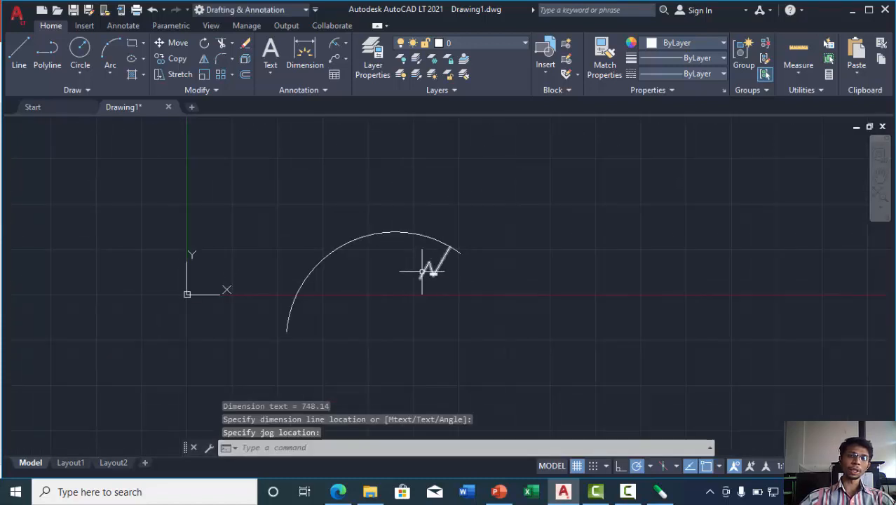
key(Delete)
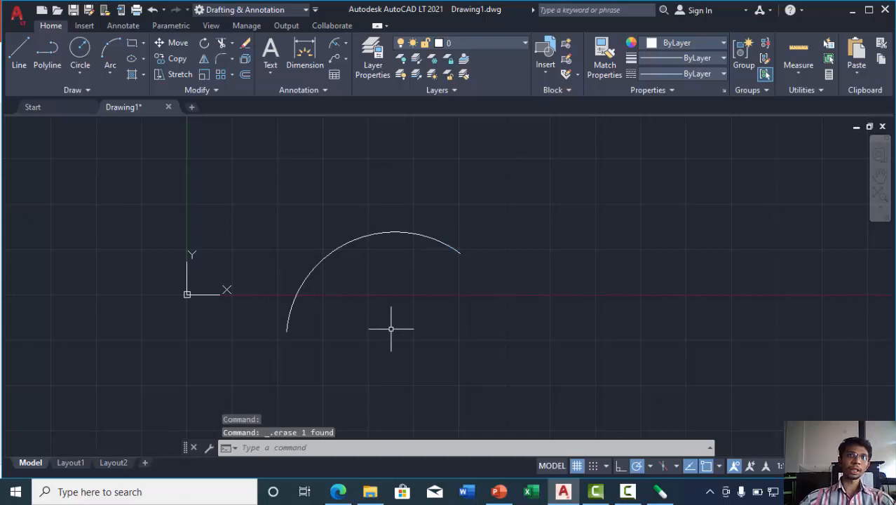
click(343, 243)
key(Delete)
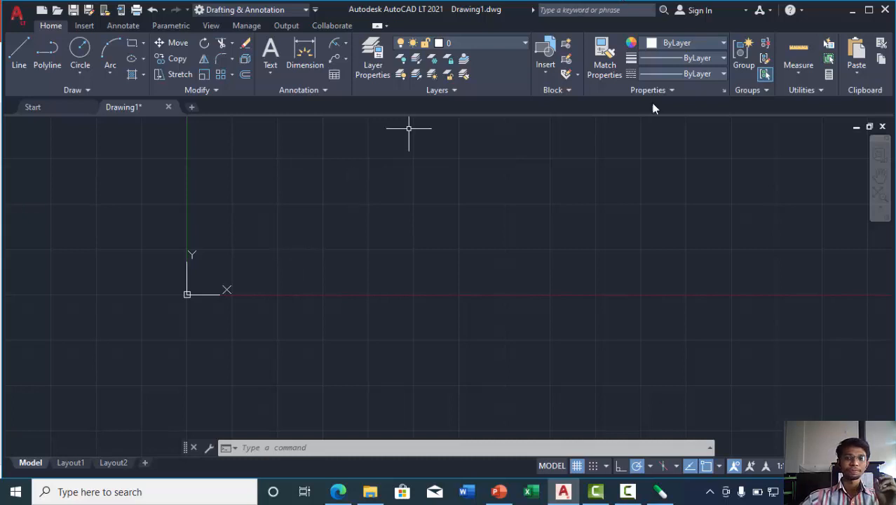
click(628, 492)
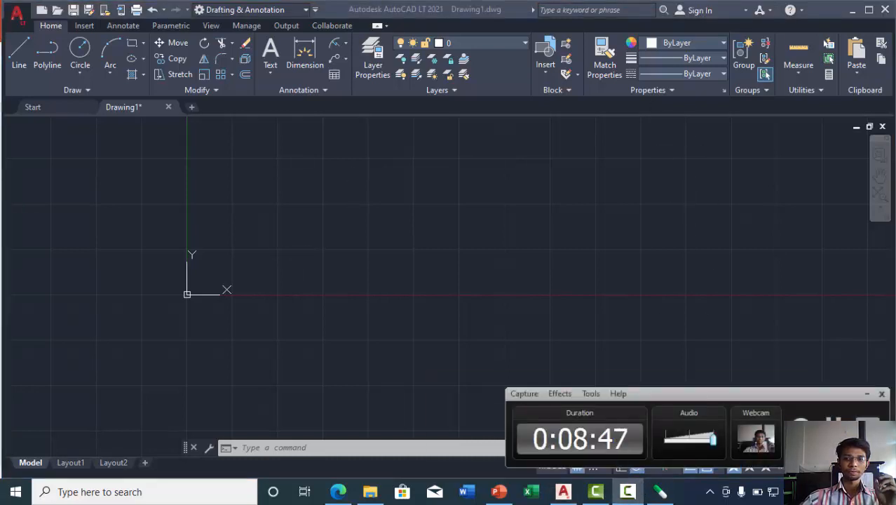